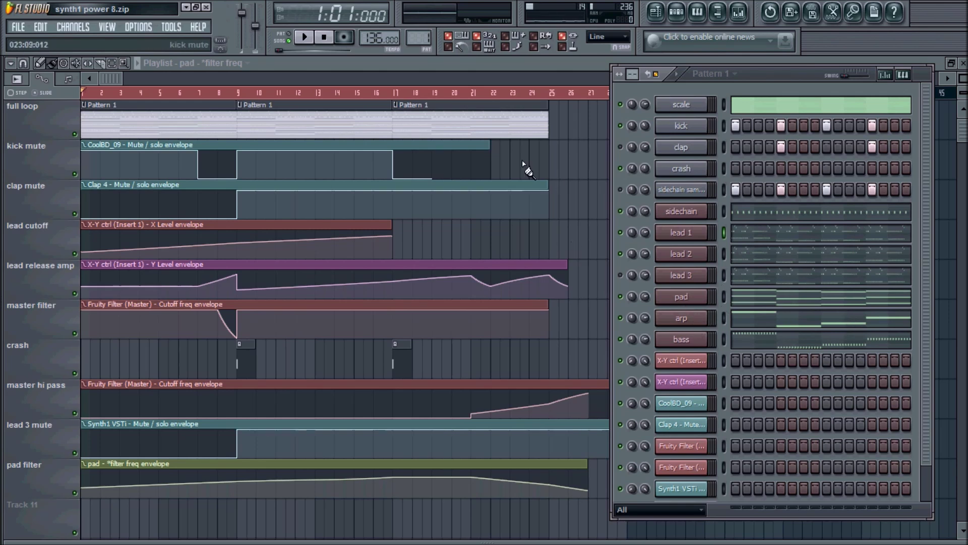
Step: Start playback of the synth1 power 8 trance template from the transport bar
click(305, 38)
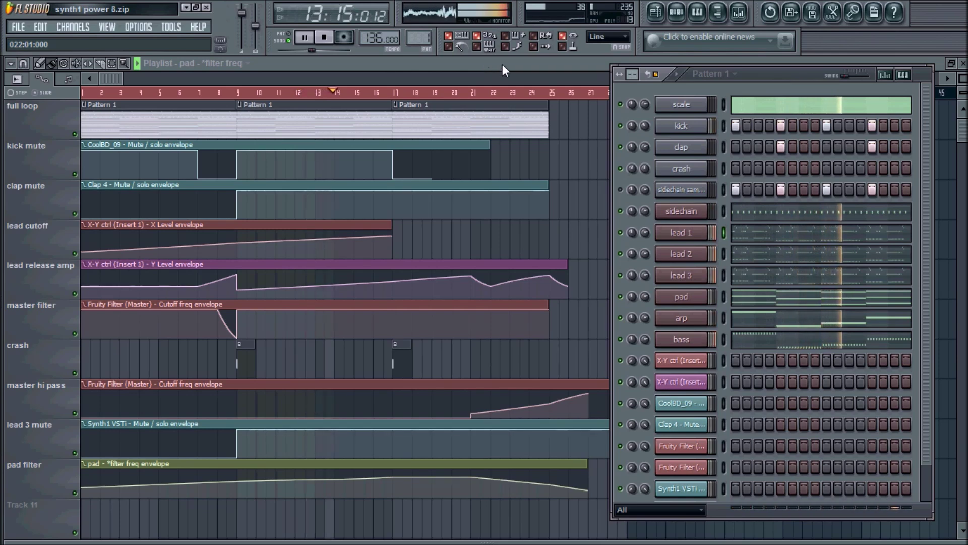
Step: Open the Mixer on the Master chain, move it lower right, and stop playback
key(F9)
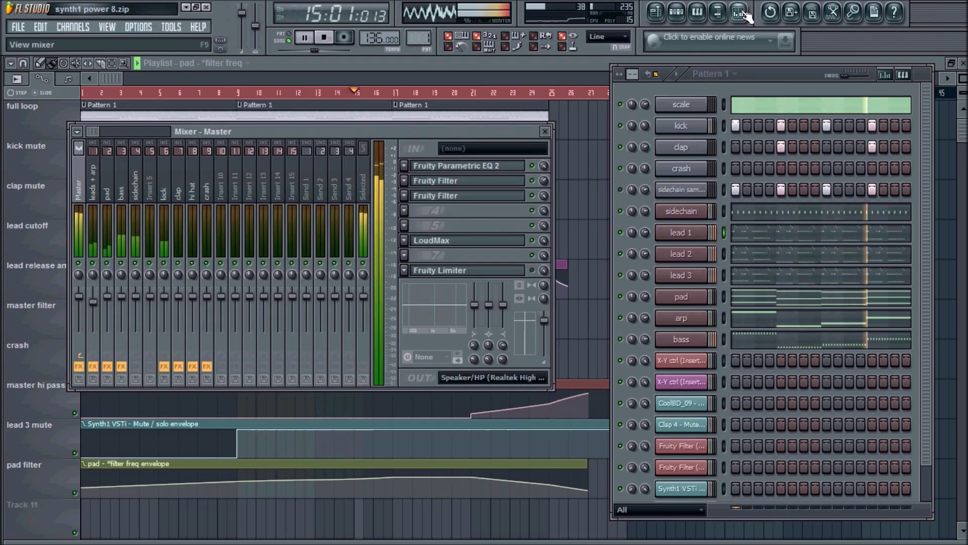
drag(373, 130, 429, 203)
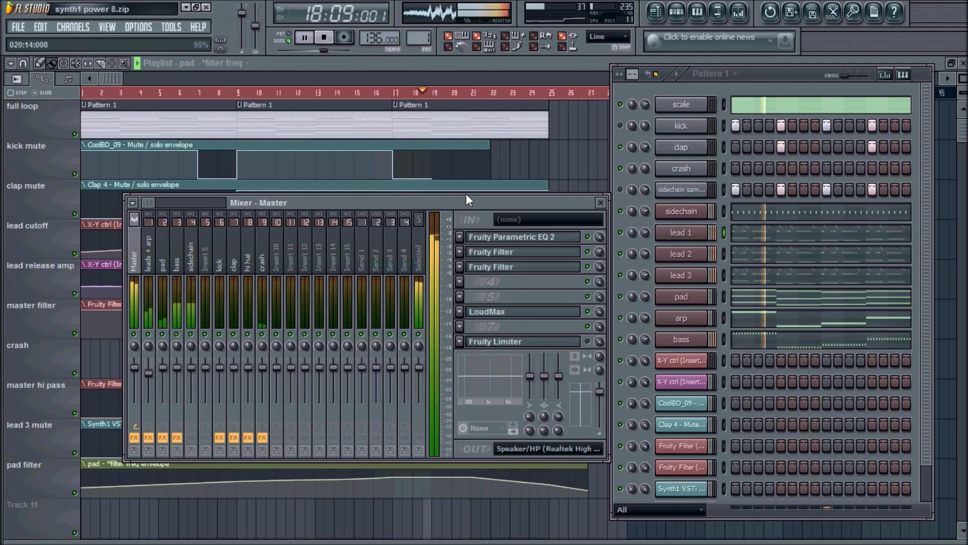
drag(460, 203, 440, 201)
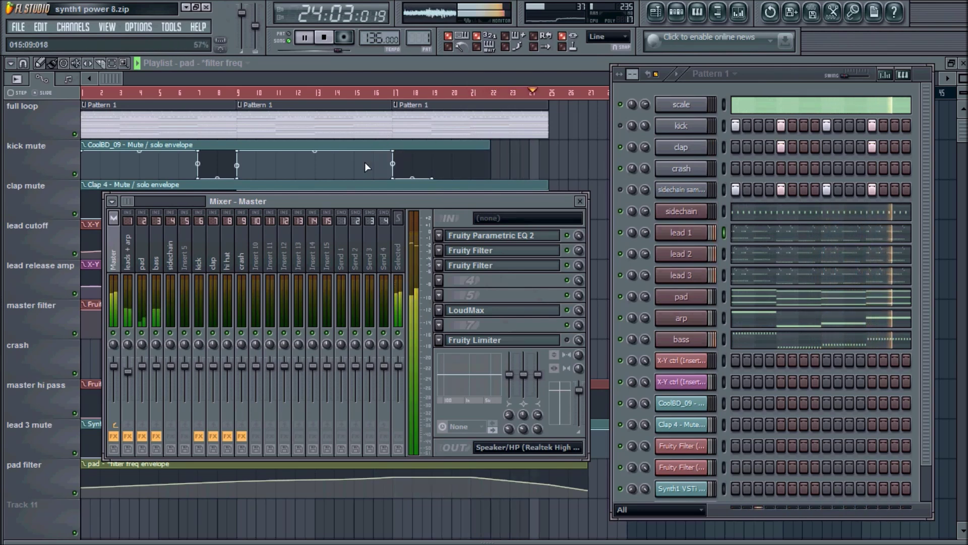
click(324, 38)
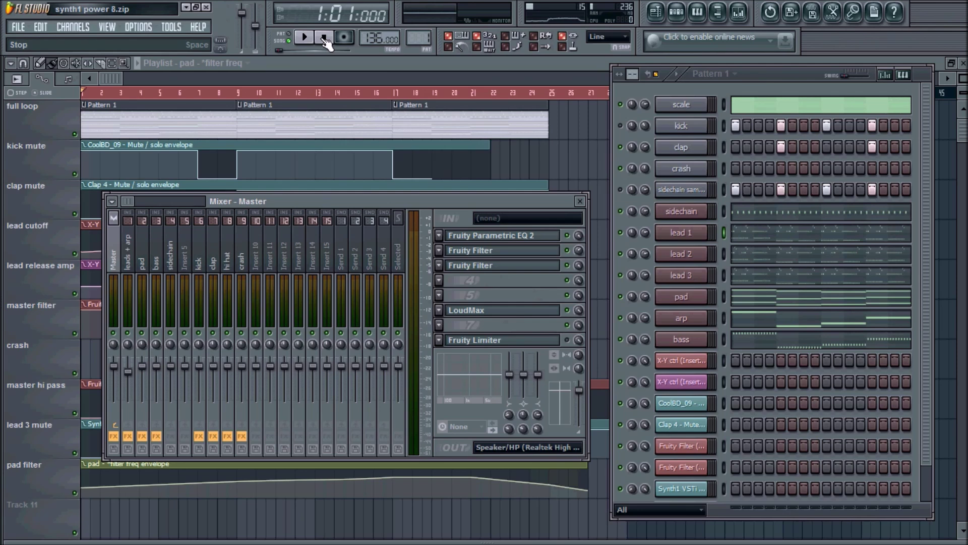
key(alt+Tab)
key(alt+Tab)
key(alt+Tab)
Step: Bring Firefox's Synth1 Soundbanks and Project Templates page to the front
key(Tab)
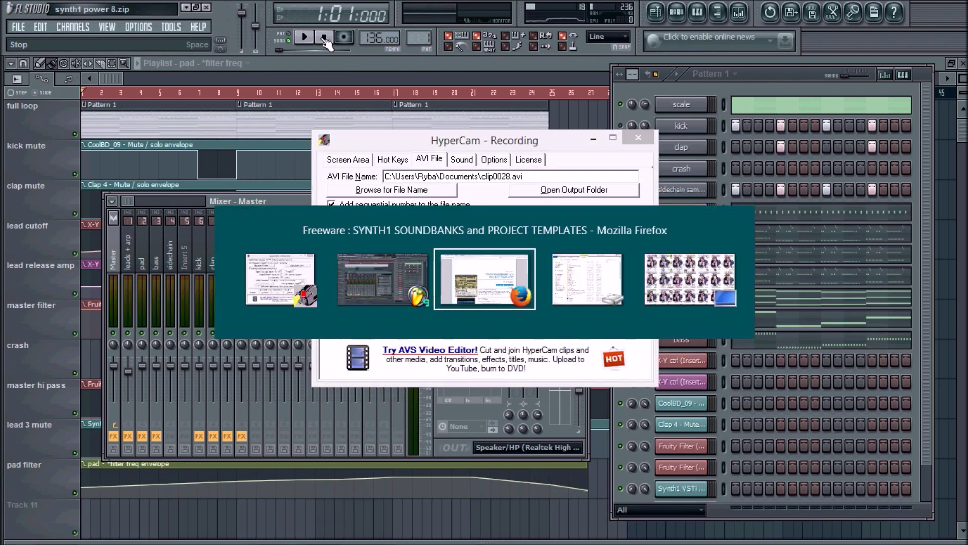
key(alt)
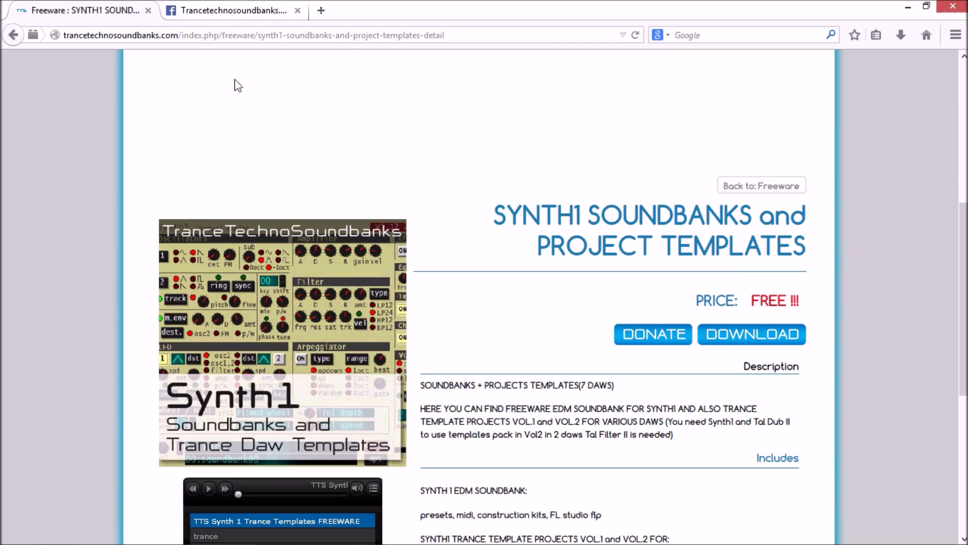
drag(964, 332, 963, 76)
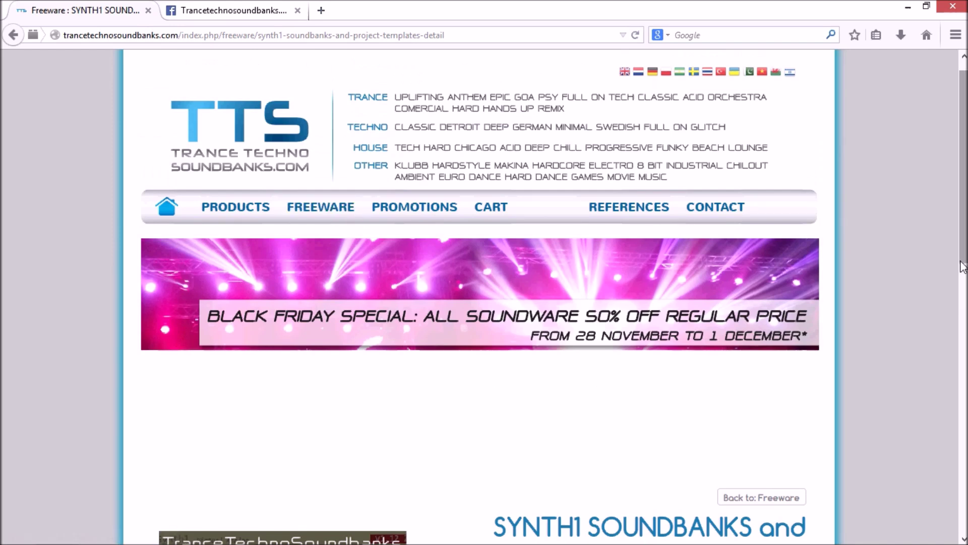
scroll(484, 303, down, 5)
scroll(484, 302, down, 1)
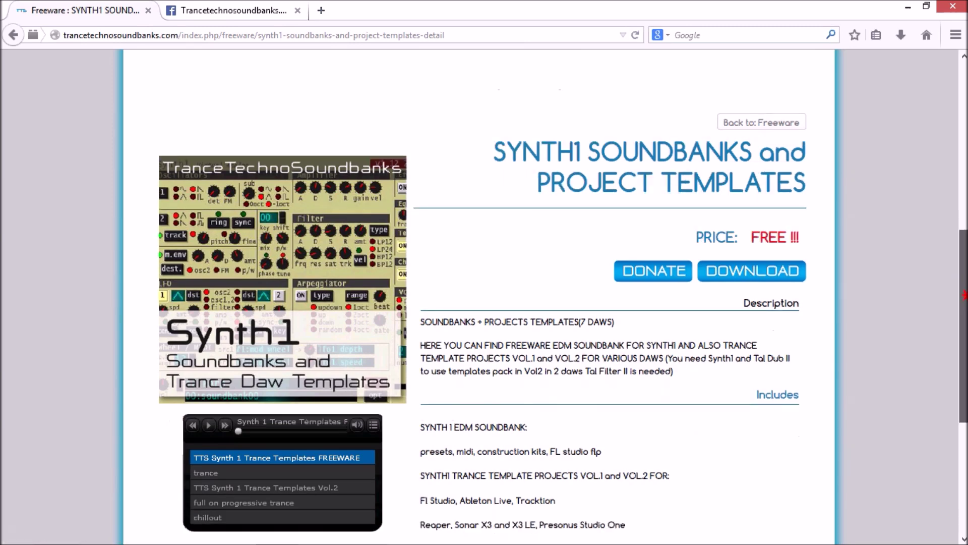
scroll(747, 305, down, 5)
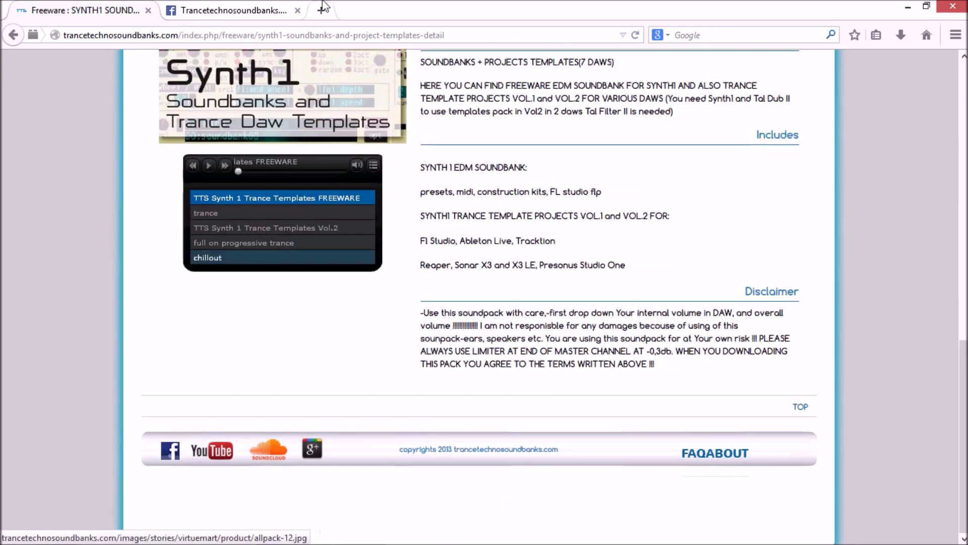
Step: View the Trancetechnosoundbanks Facebook tab, then return to the FL Studio project
click(219, 10)
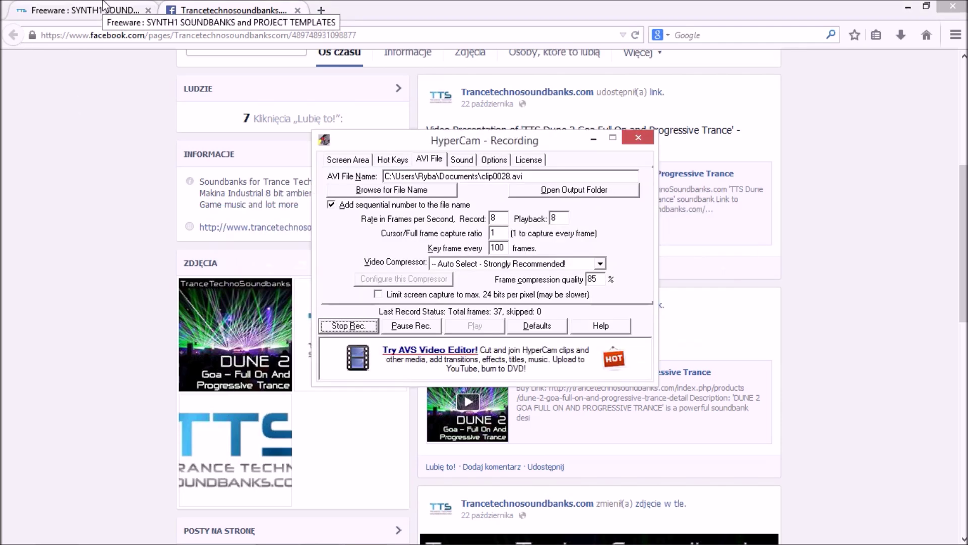
key(alt+Tab)
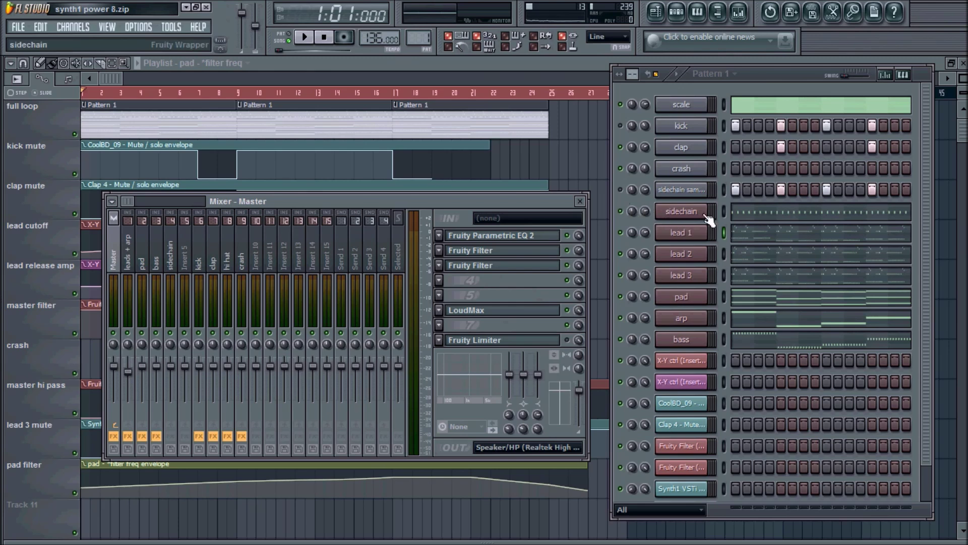
Step: Select the sidechain channel and its empty mixer track, then select lead 1
click(723, 211)
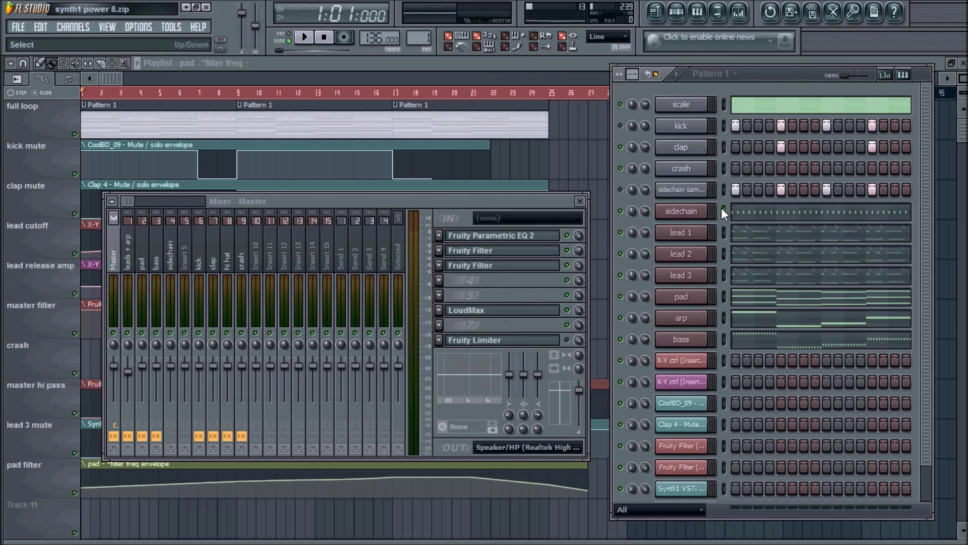
click(176, 270)
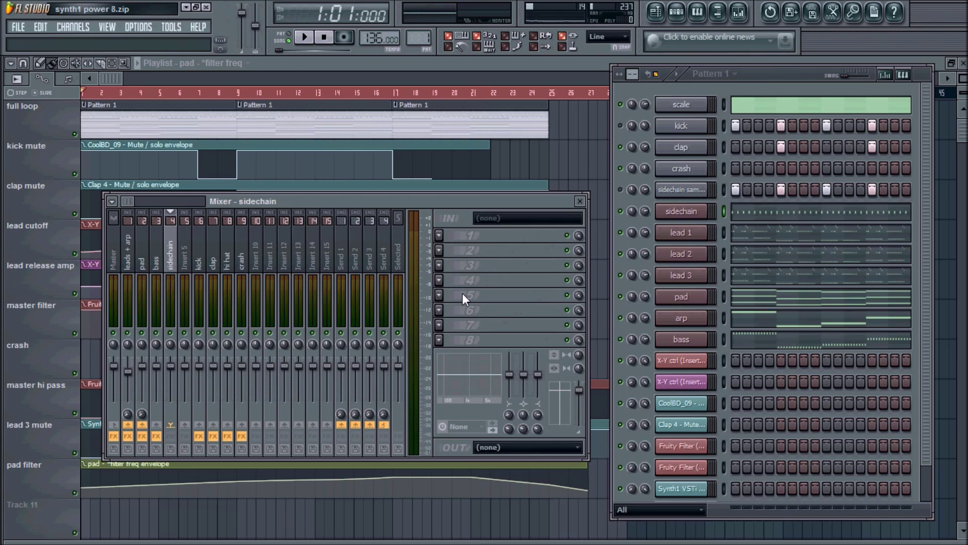
click(724, 232)
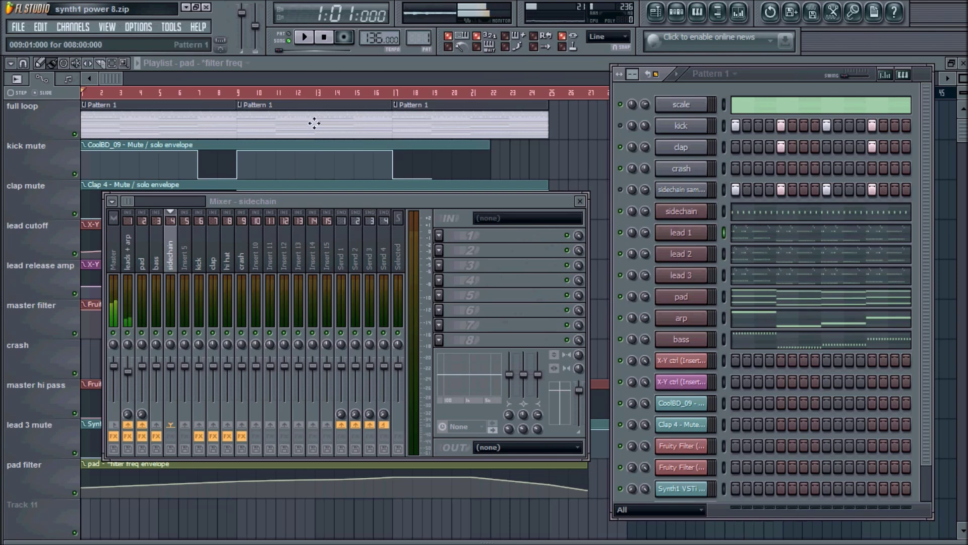
Step: Reopen the channel rack, select the pad, arp and bass channels, and restore the mixer
key(Return)
key(space)
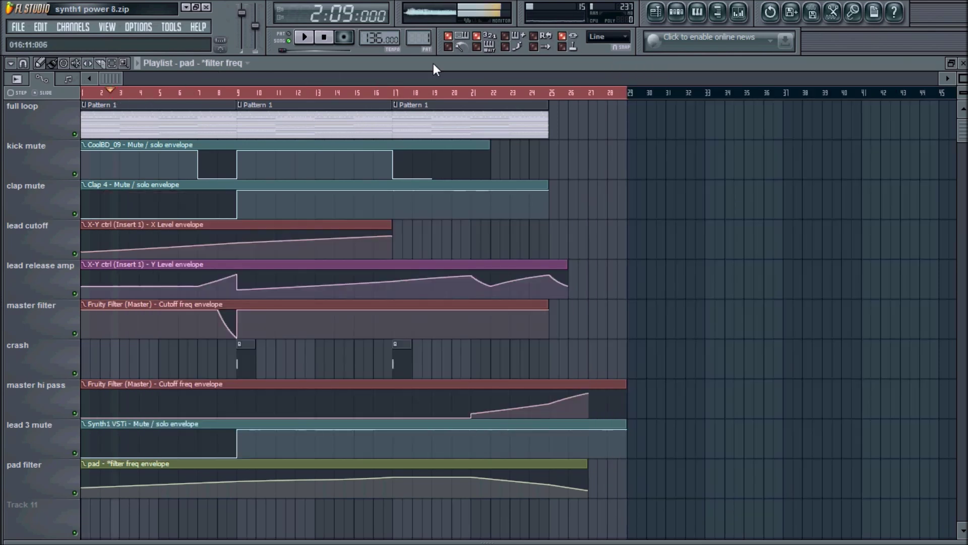
click(687, 11)
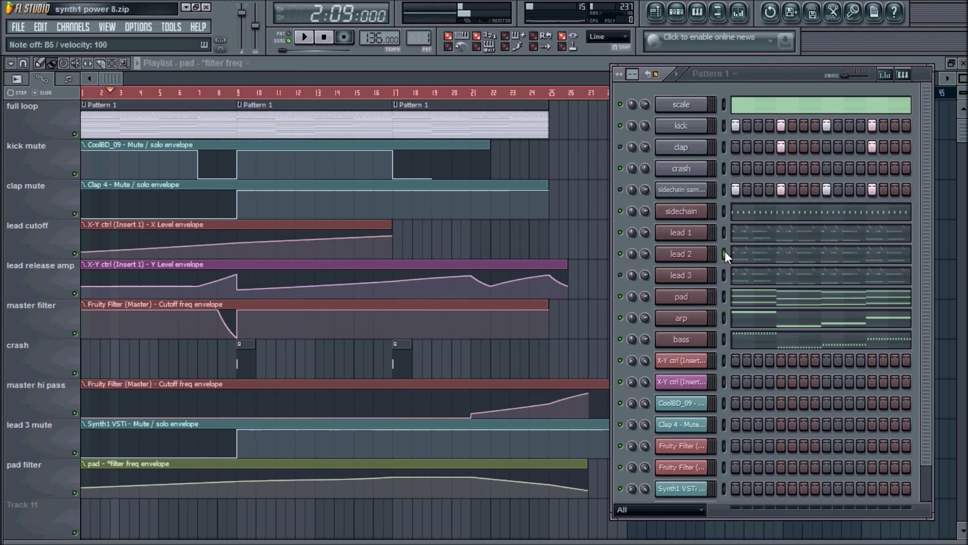
click(725, 298)
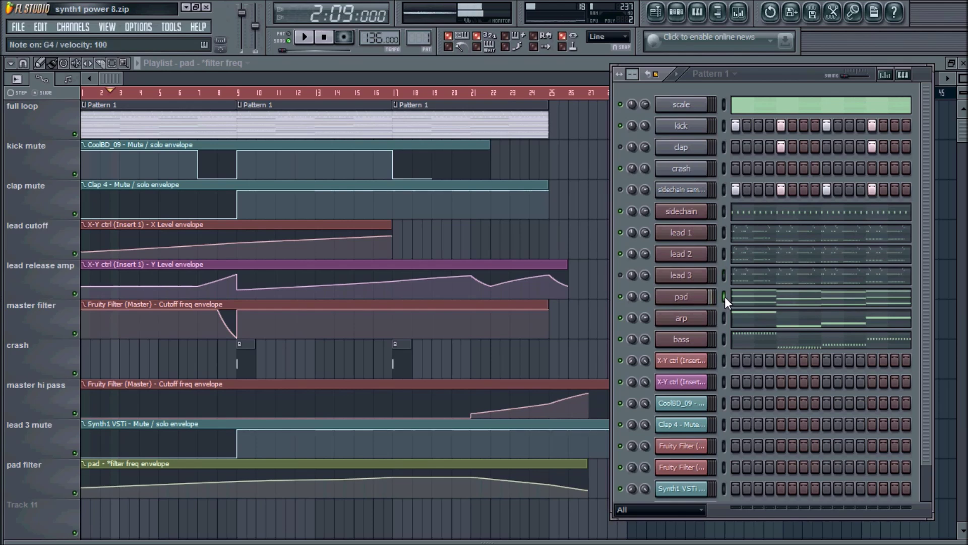
click(723, 316)
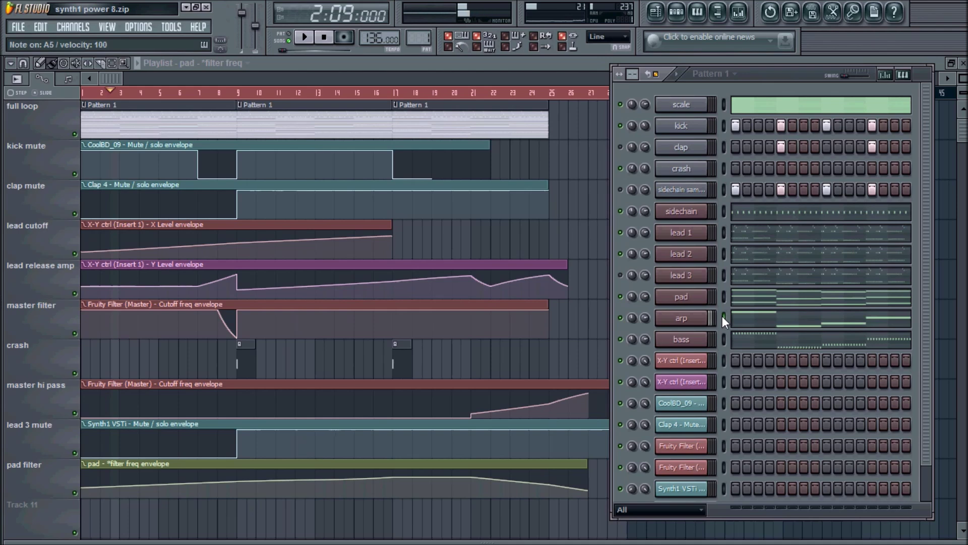
click(725, 336)
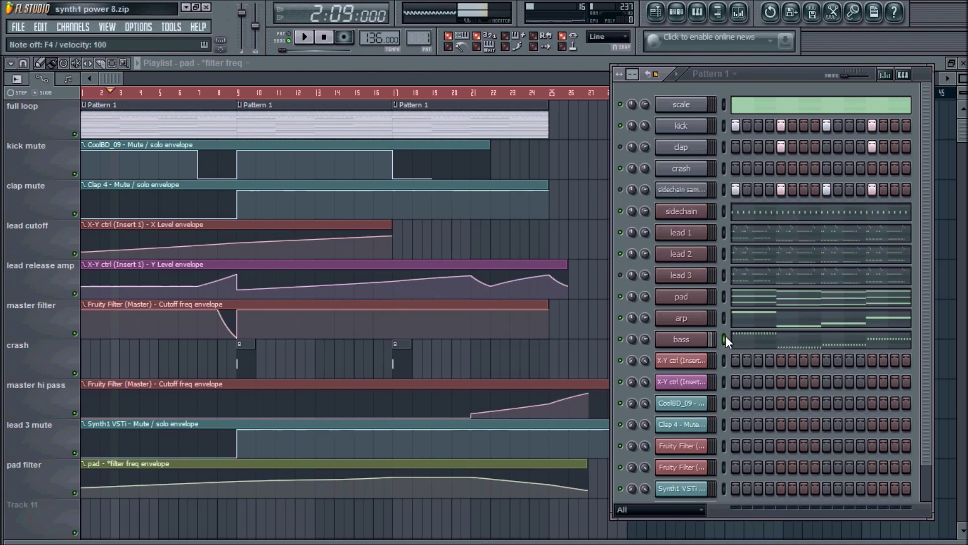
click(738, 12)
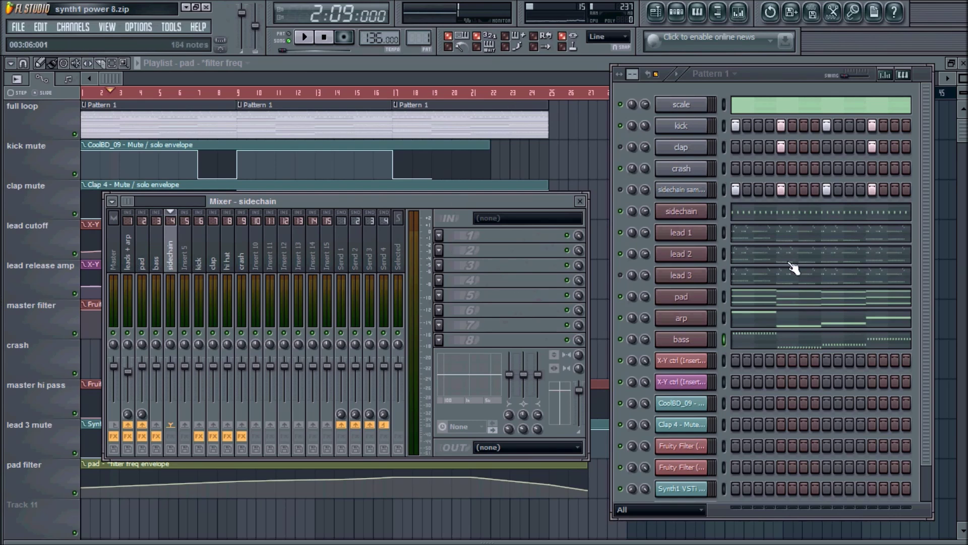
click(695, 238)
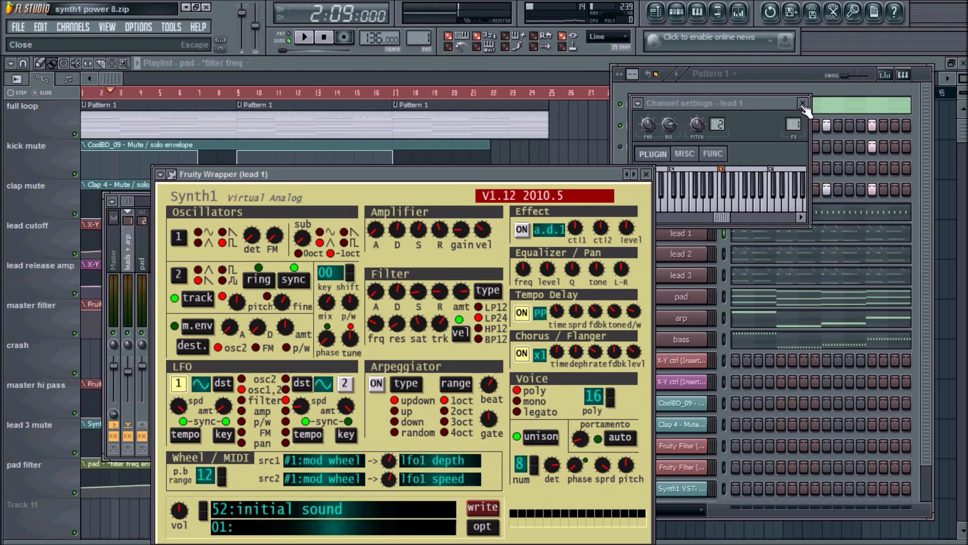
Step: Review lead 1's Synth1 patch, then inspect the leads + arp Parametric EQ 2 curve
drag(410, 173, 452, 174)
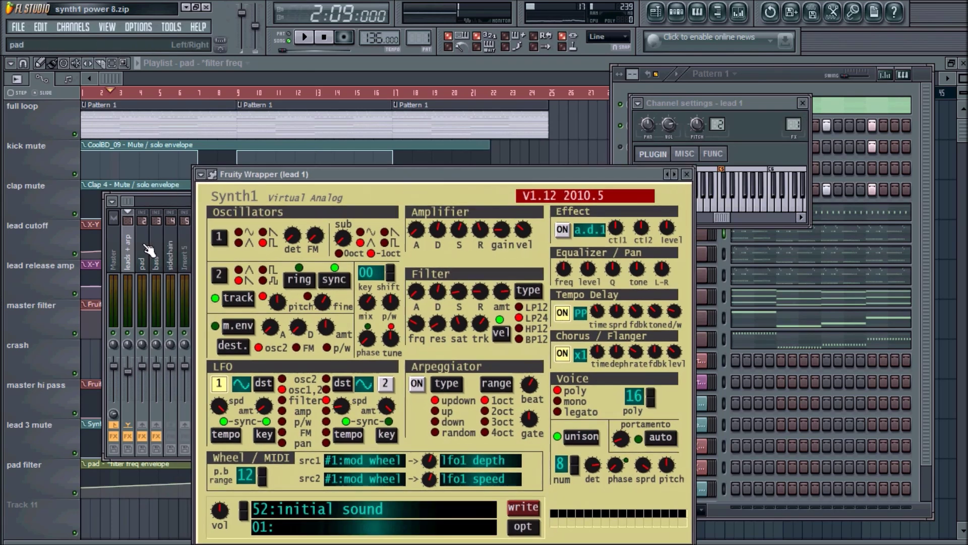
click(128, 201)
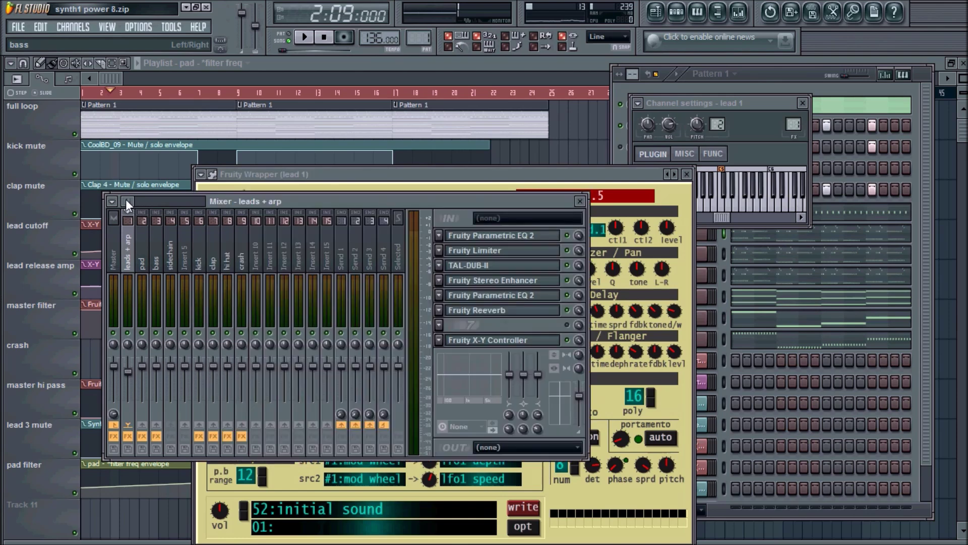
click(803, 103)
click(691, 176)
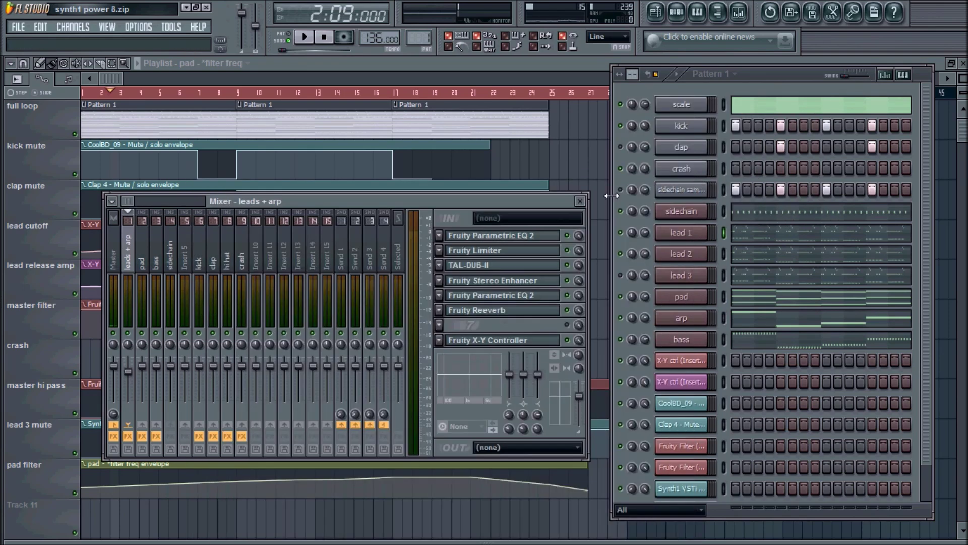
click(491, 235)
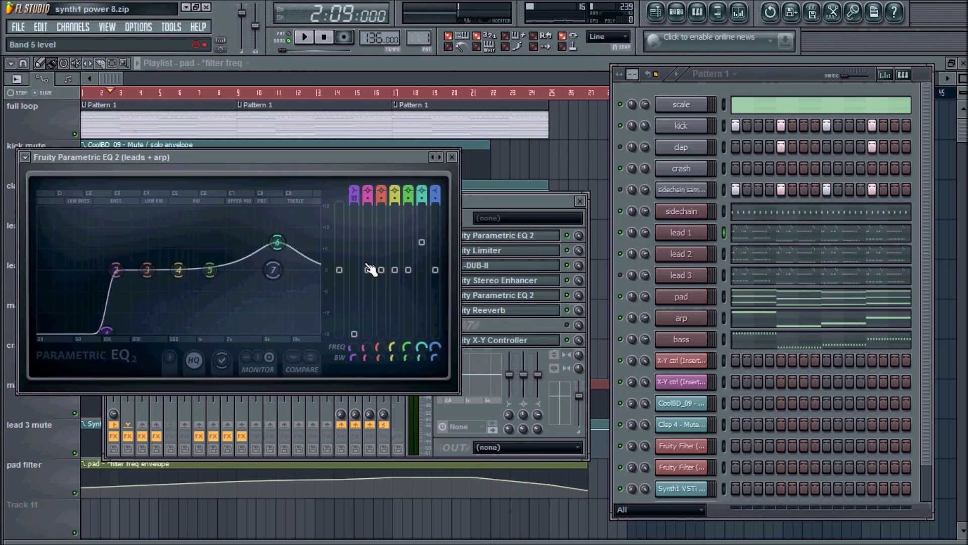
click(455, 158)
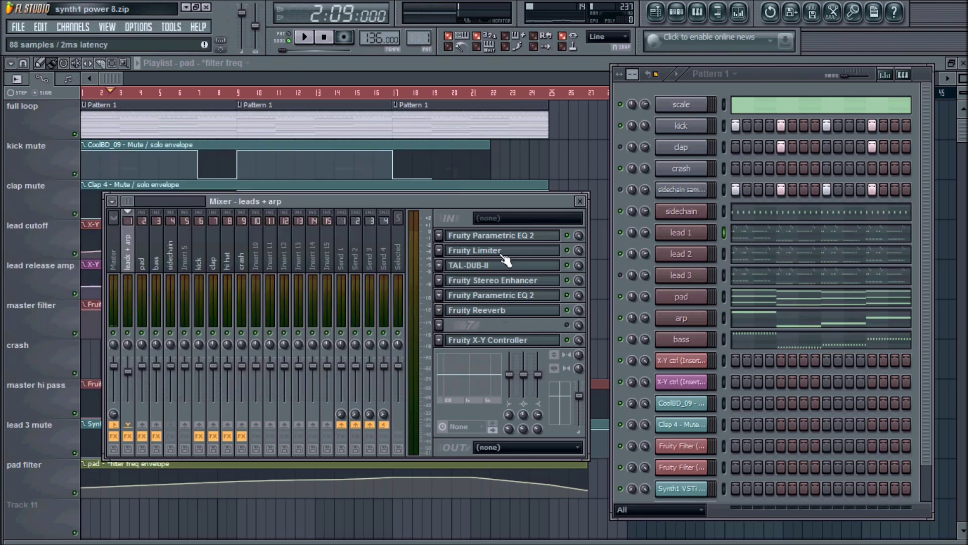
Step: Open the leads + arp Fruity Limiter and play the song to watch it react
click(475, 250)
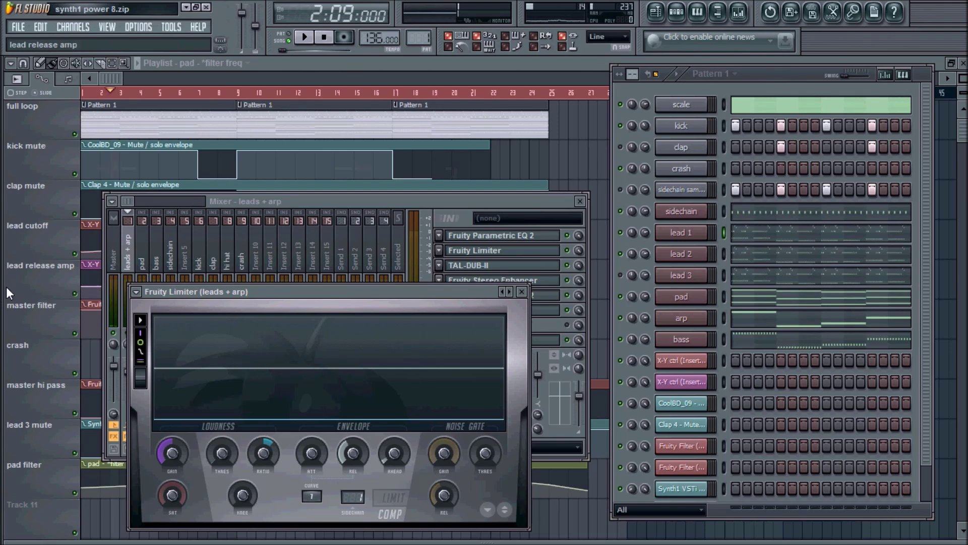
key(space)
key(space)
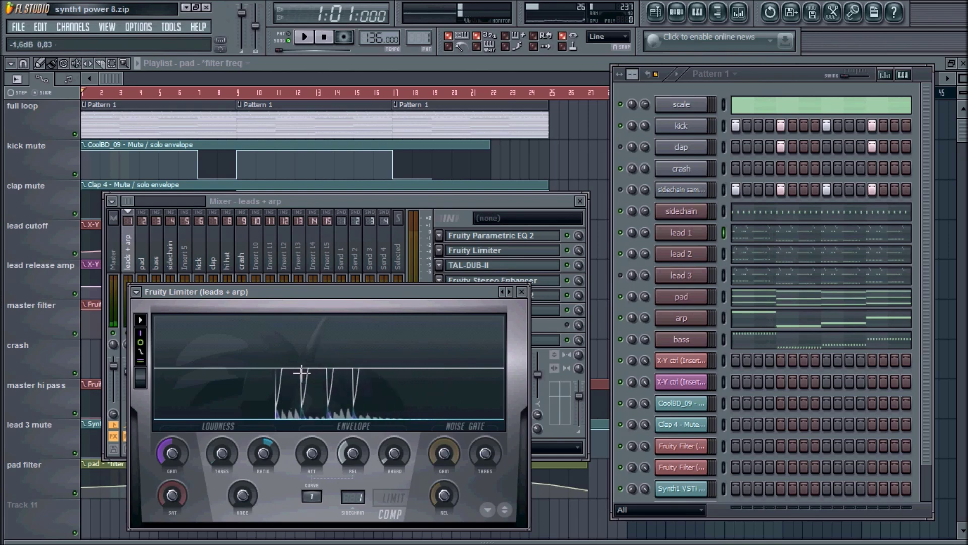
click(523, 292)
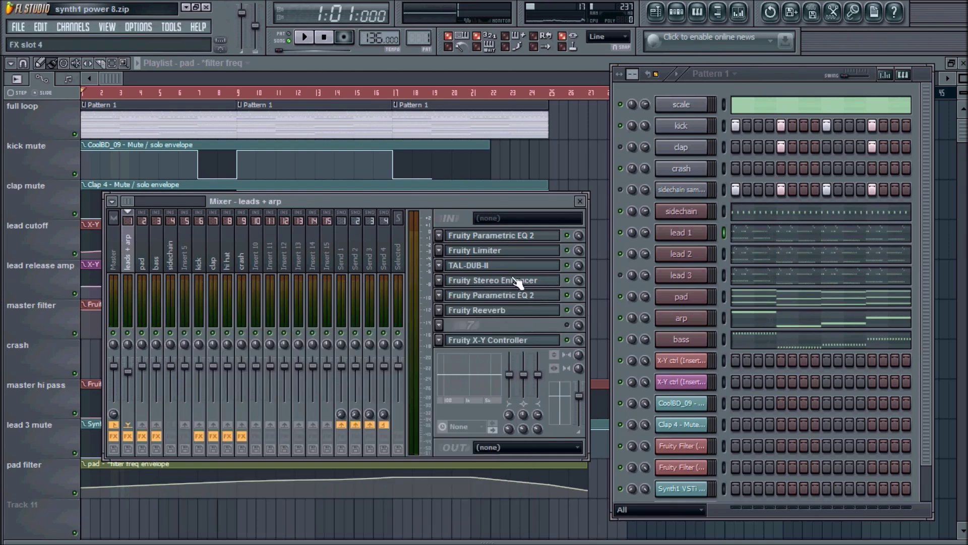
click(519, 267)
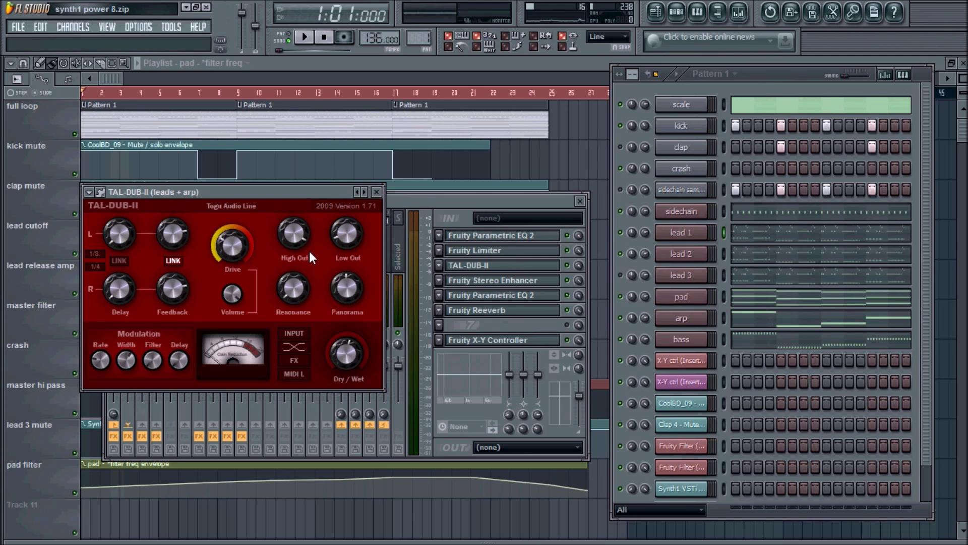
click(377, 192)
click(522, 281)
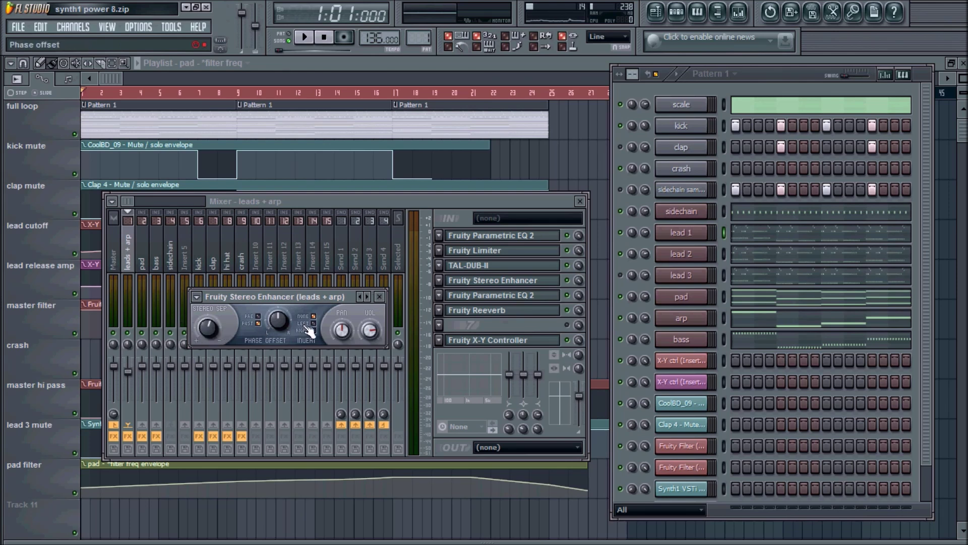
click(379, 297)
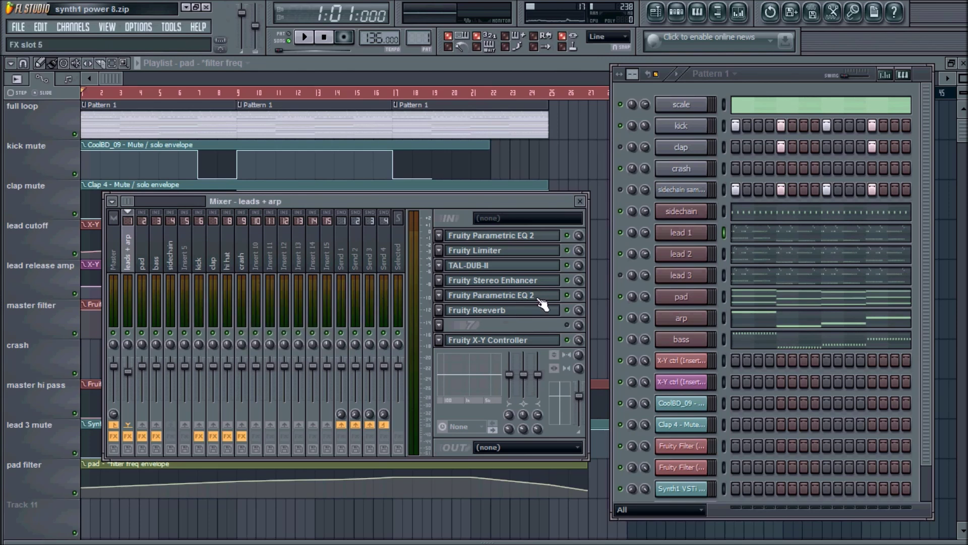
click(514, 295)
mouse_move(334, 331)
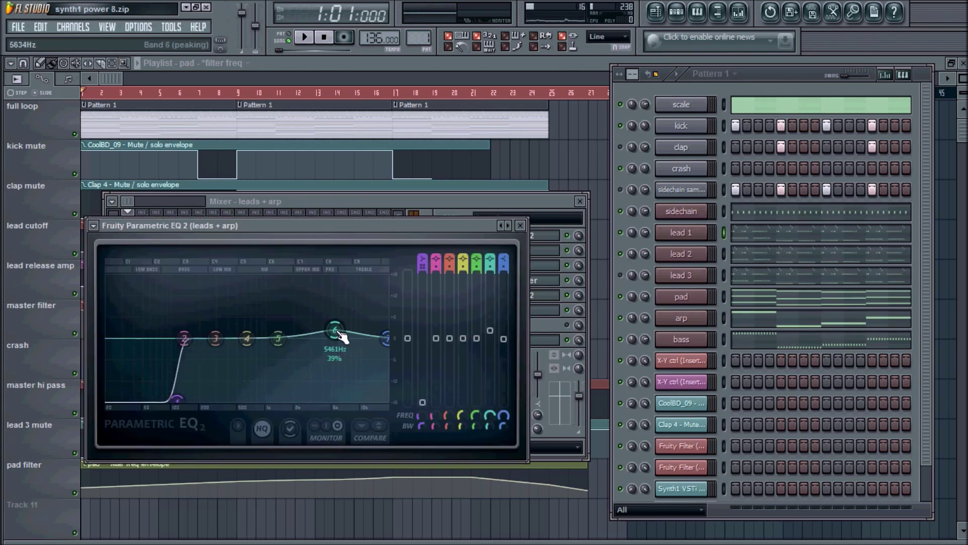
click(520, 226)
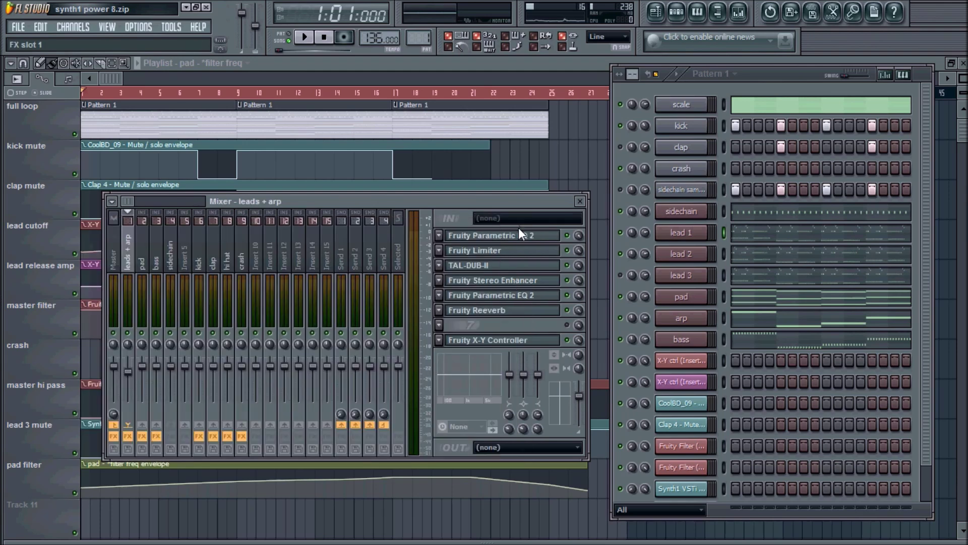
click(492, 311)
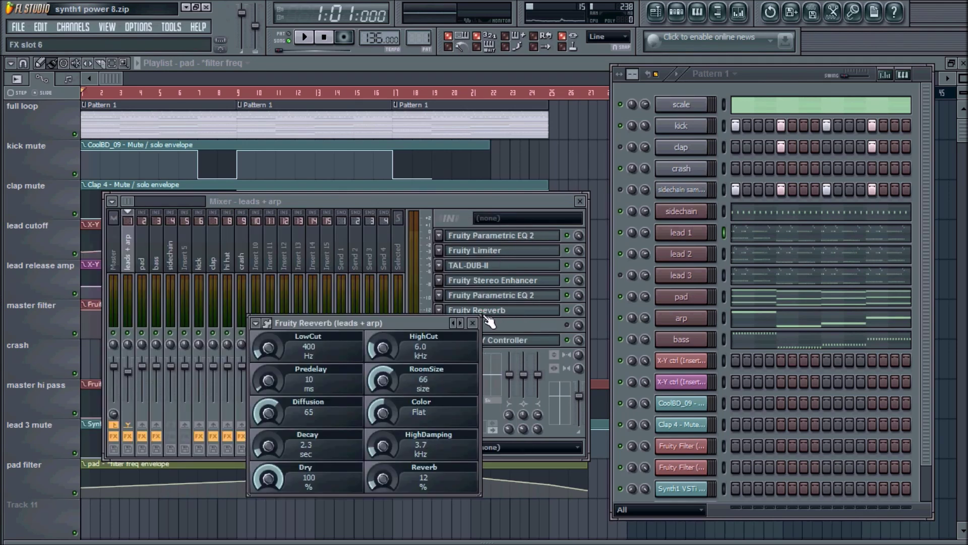
click(475, 326)
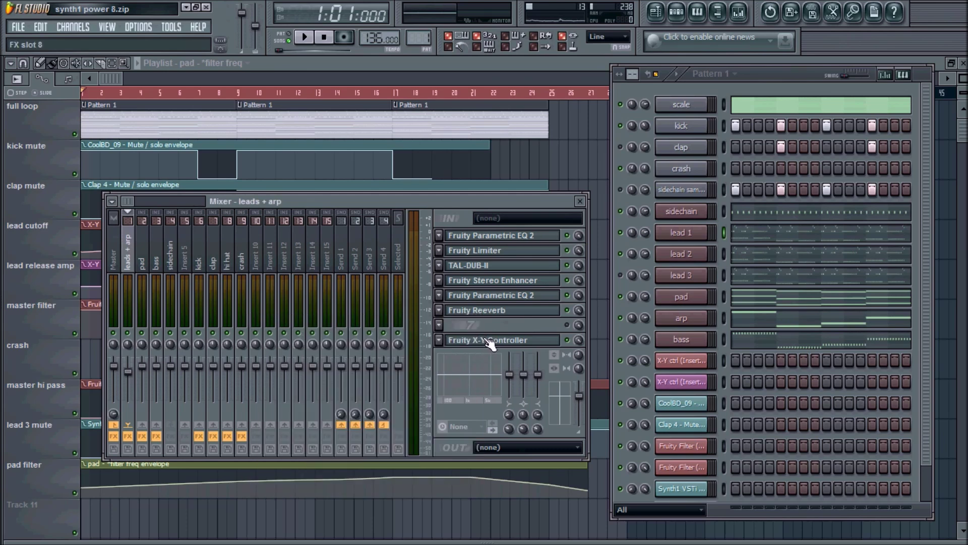
click(488, 339)
click(724, 297)
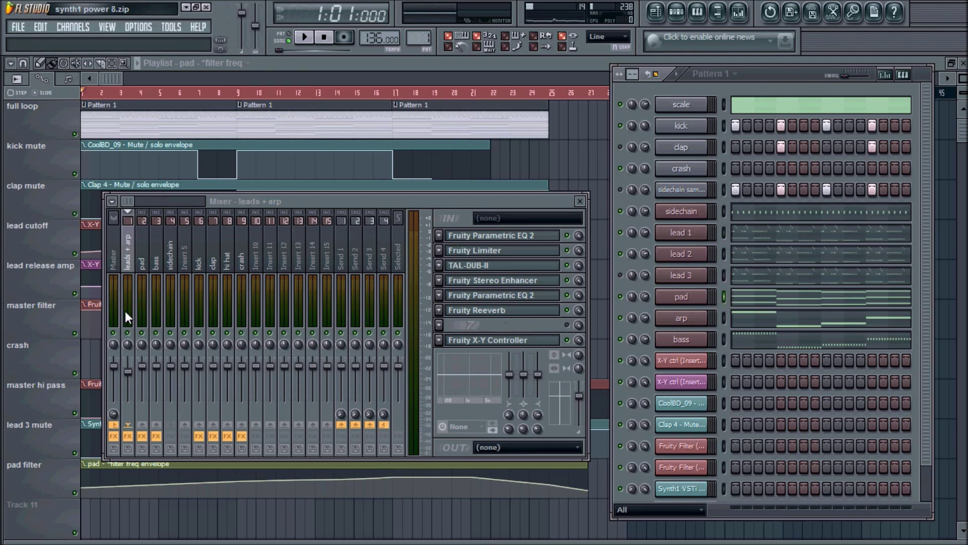
Step: Inspect the pad track's TAL-DUB-II delay interface, then close it
click(153, 265)
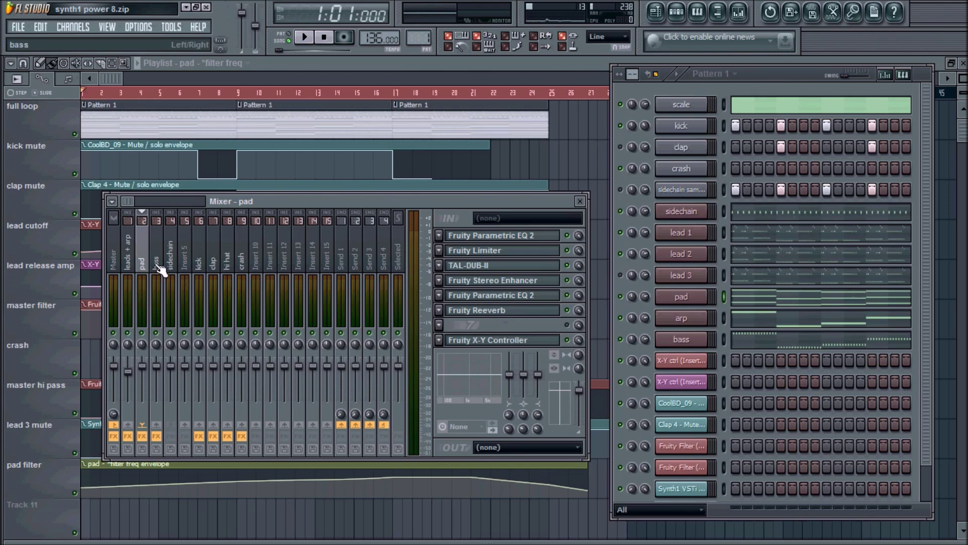
click(469, 265)
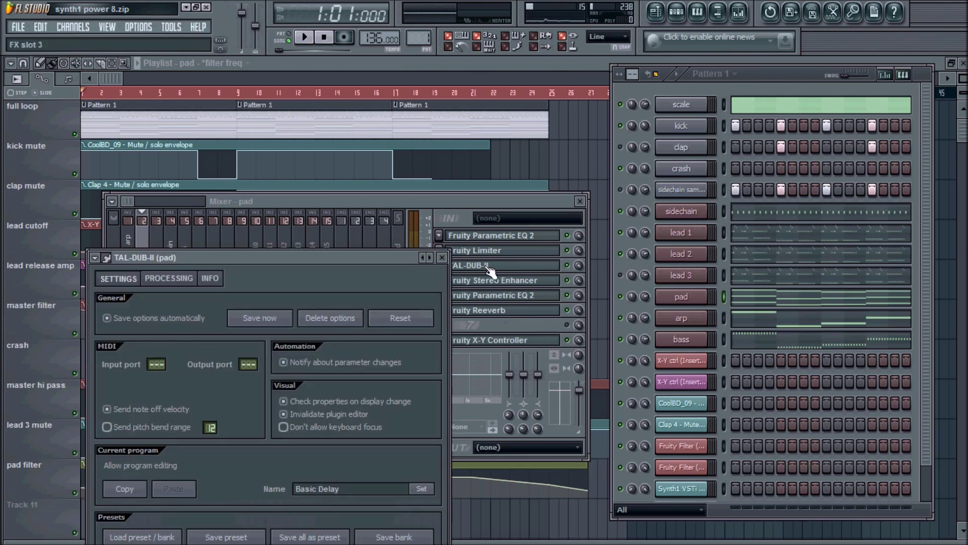
click(107, 258)
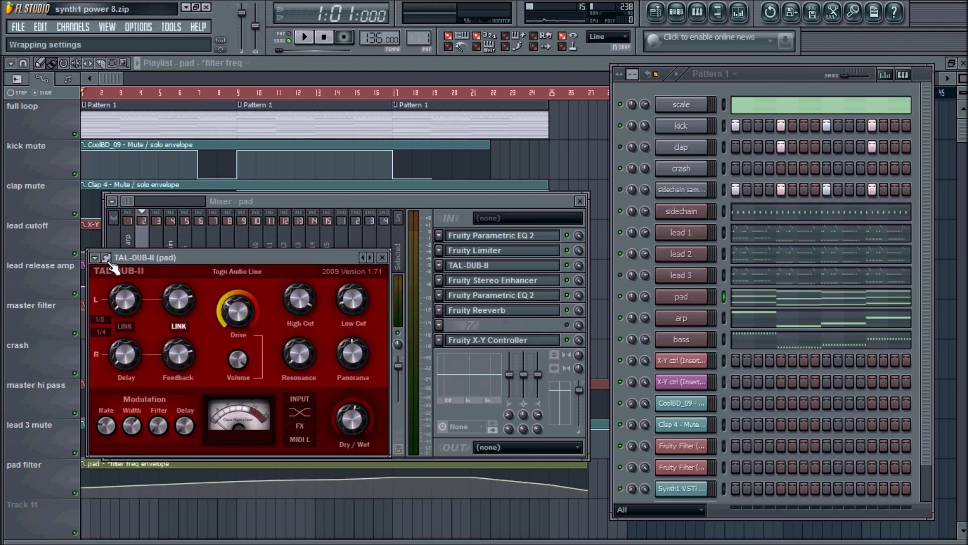
click(389, 261)
Step: Select the bass track and inspect its Parametric EQ 2 and Fruity Filter
click(156, 249)
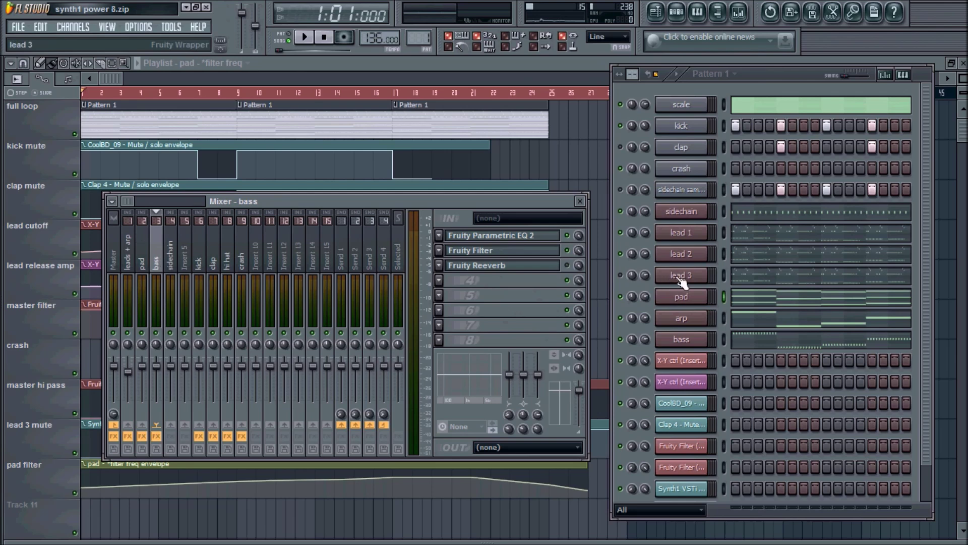
click(500, 236)
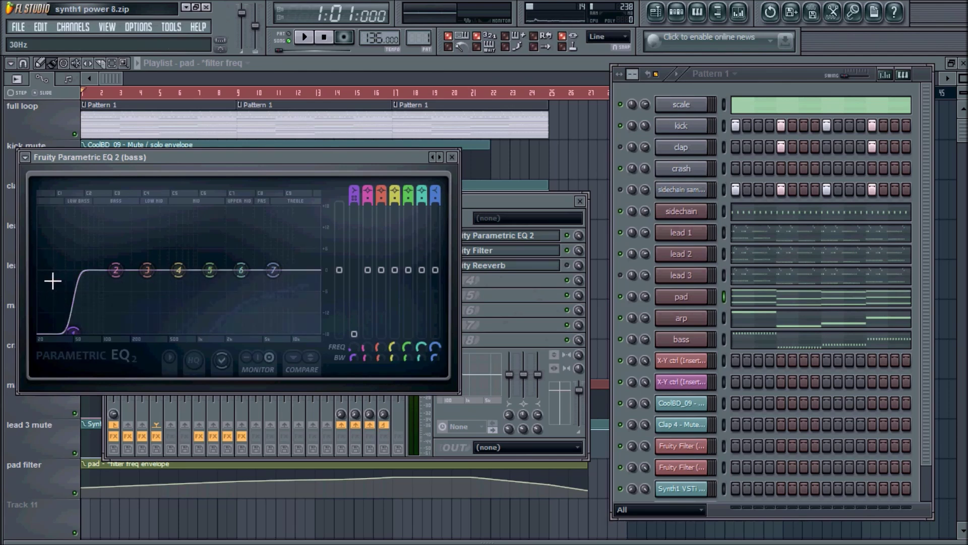
click(451, 156)
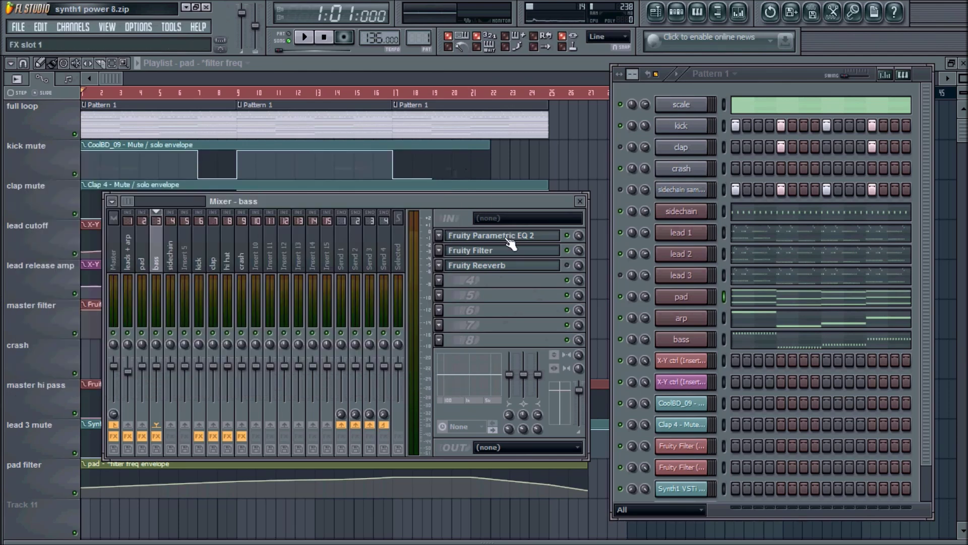
click(470, 251)
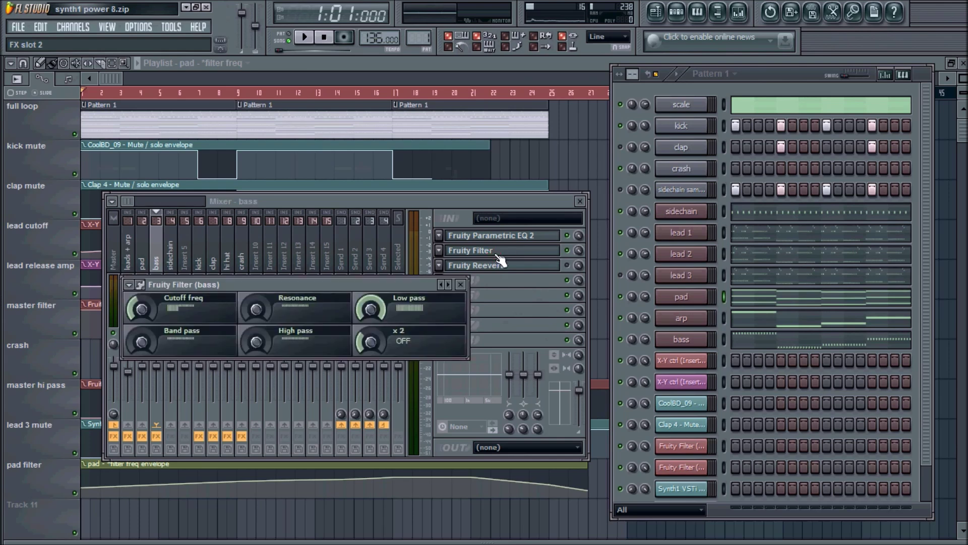
click(725, 338)
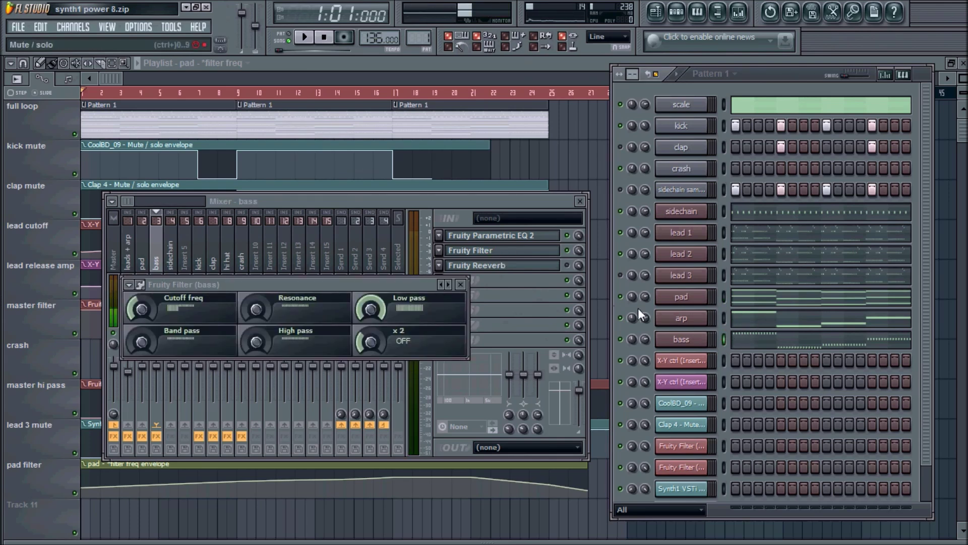
click(572, 257)
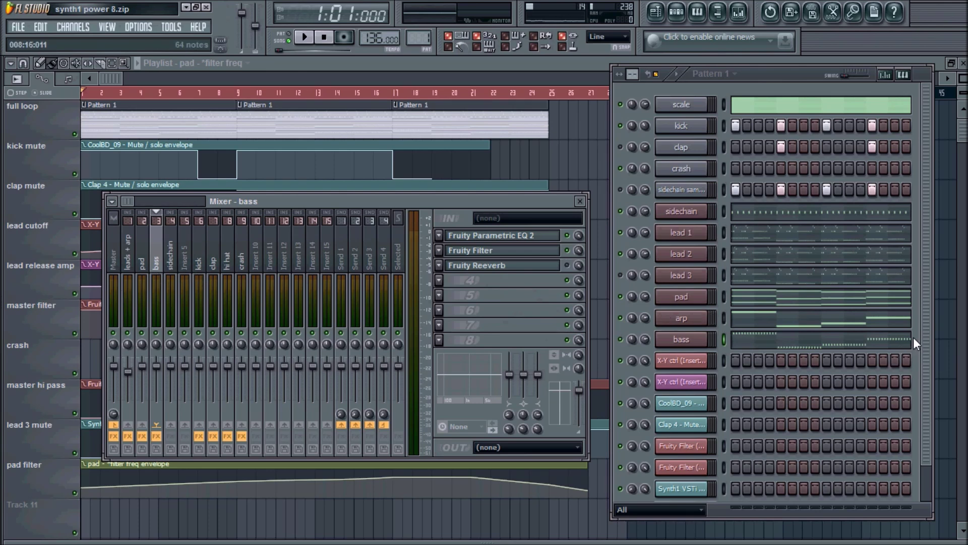
scroll(931, 337, down, 2)
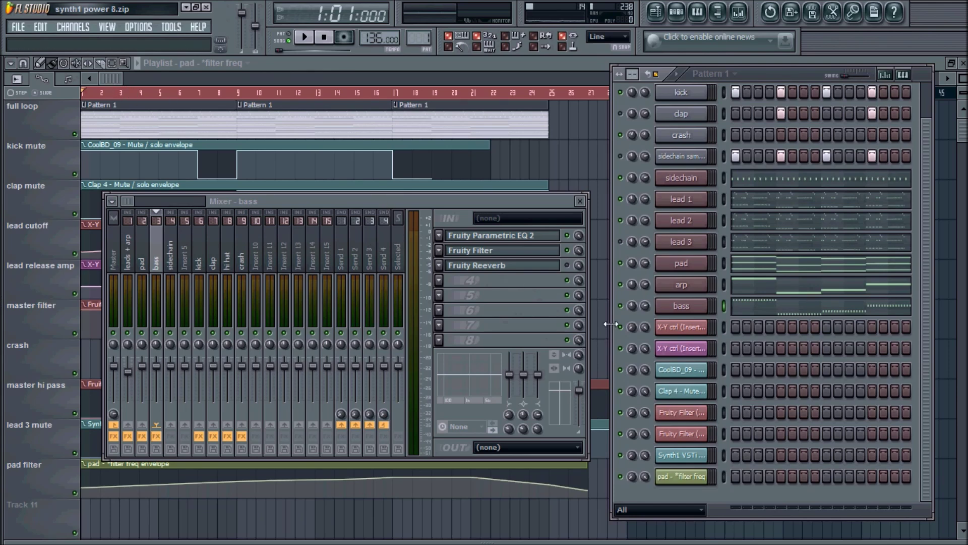
Step: Focus the playlist's automation lanes, show the step sequencer beside it, then hide it
click(117, 78)
click(677, 13)
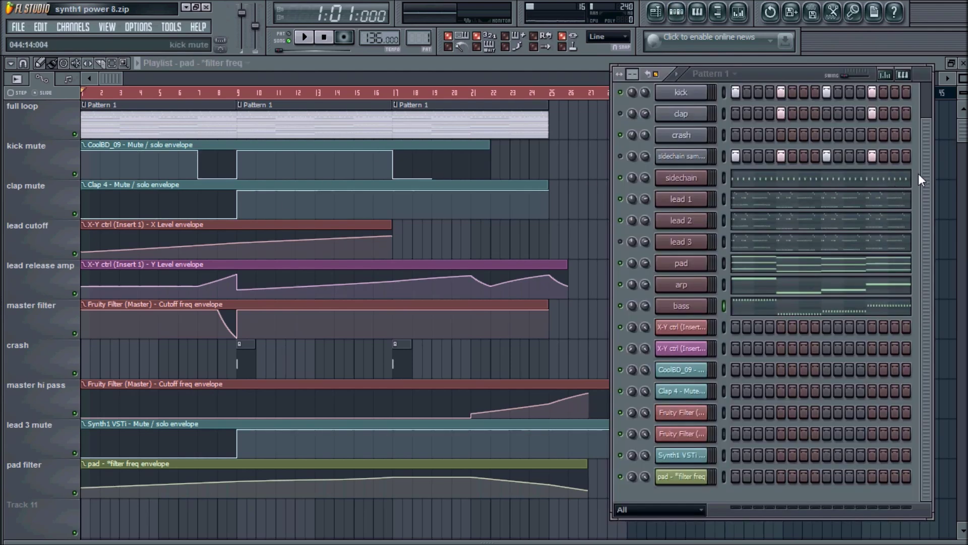
scroll(927, 173, up, 3)
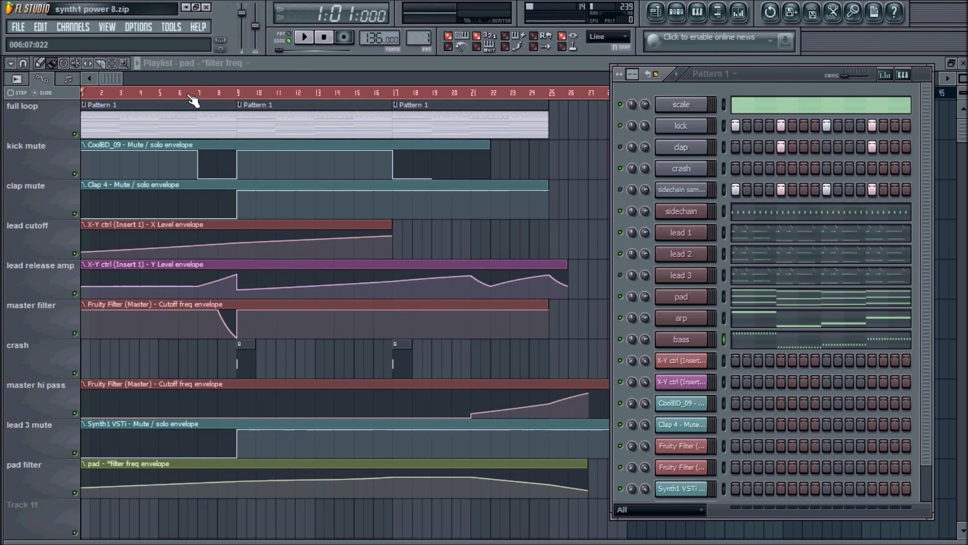
key(F6)
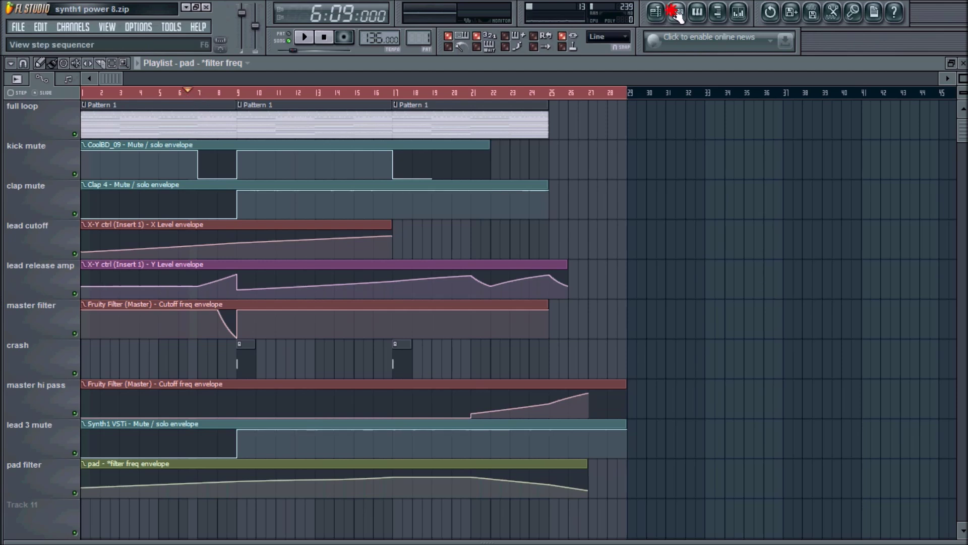
Step: Show the step sequencer again and play the song to hear the lead release amp automation
click(676, 11)
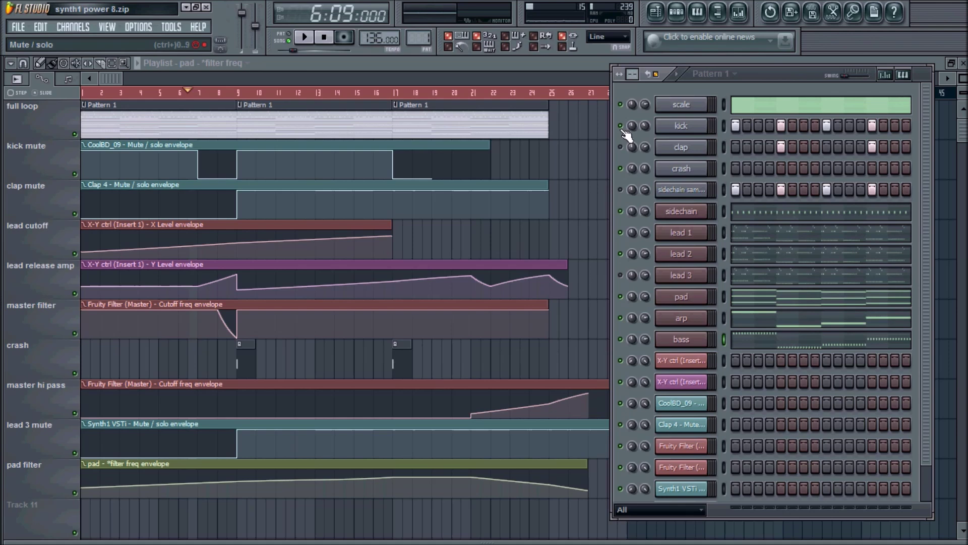
key(space)
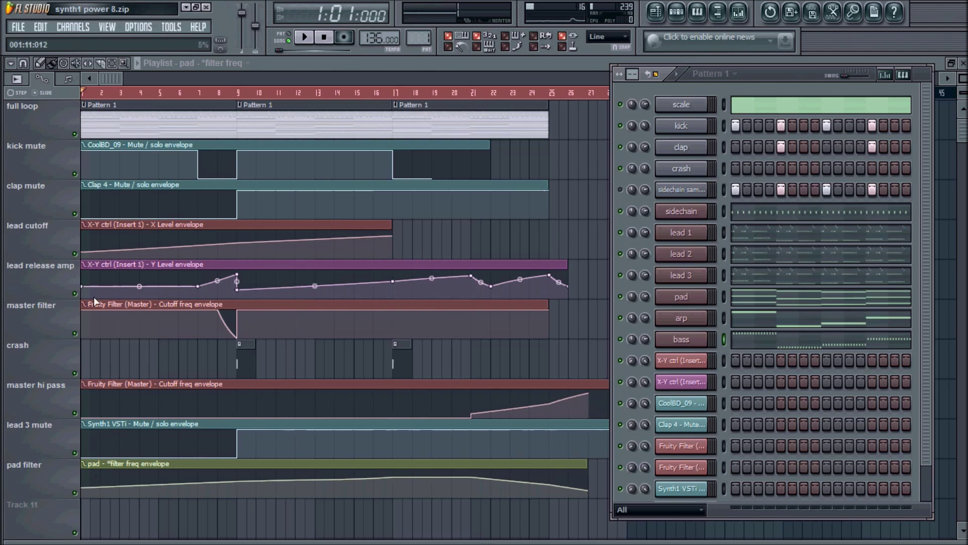
Step: Open the X-Y Controller on the leads + arp mixer track and switch it to the X axis
click(744, 14)
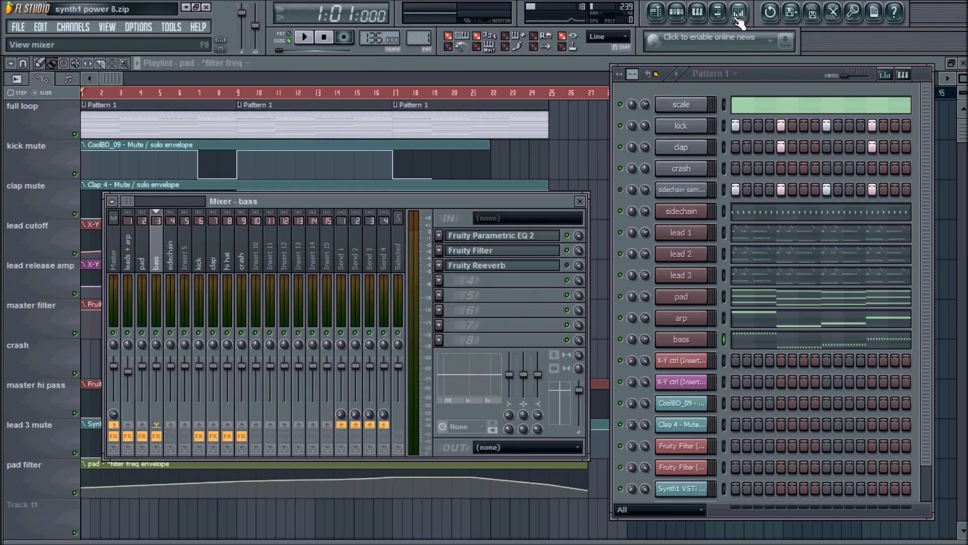
click(136, 259)
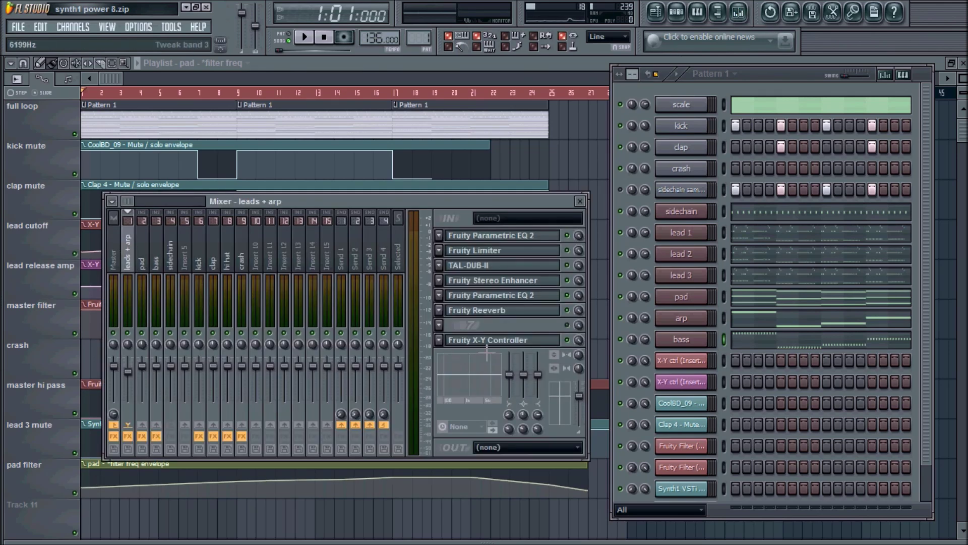
click(487, 340)
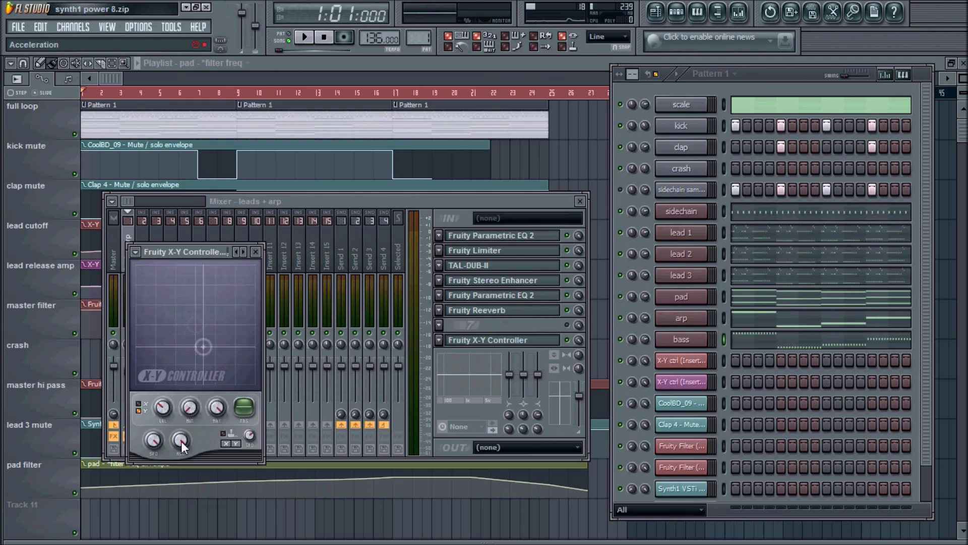
click(139, 403)
Step: Close all windows, then view and close lead 1's Synth1 patch from the step sequencer
key(F12)
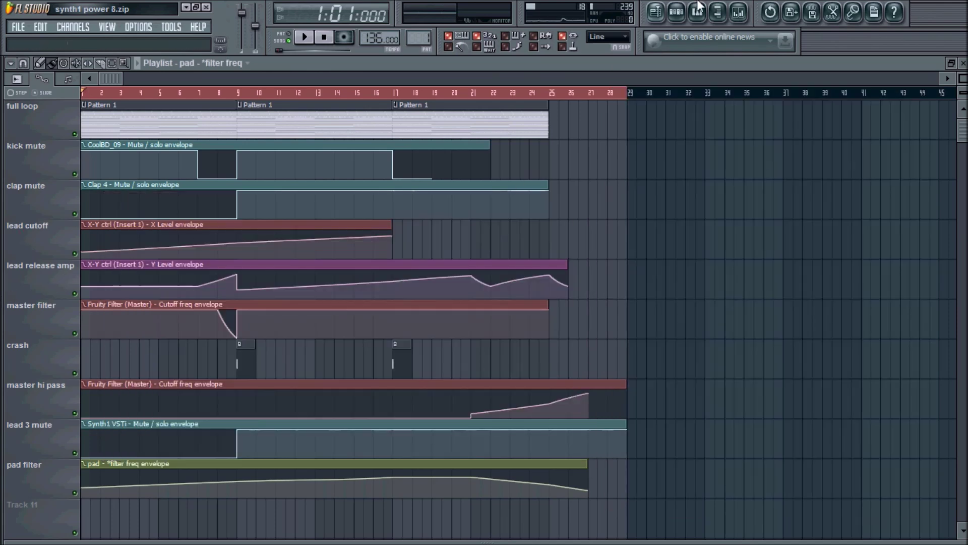
click(676, 11)
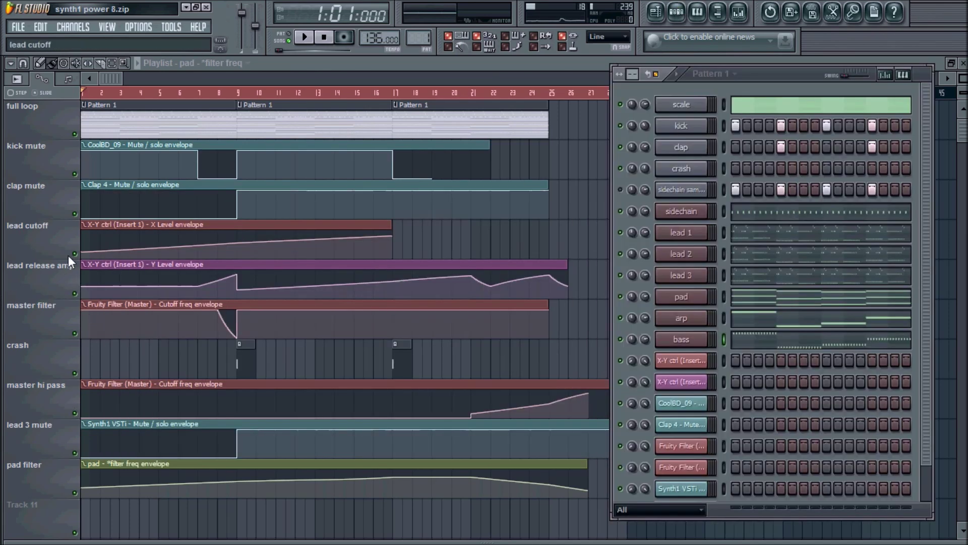
click(695, 233)
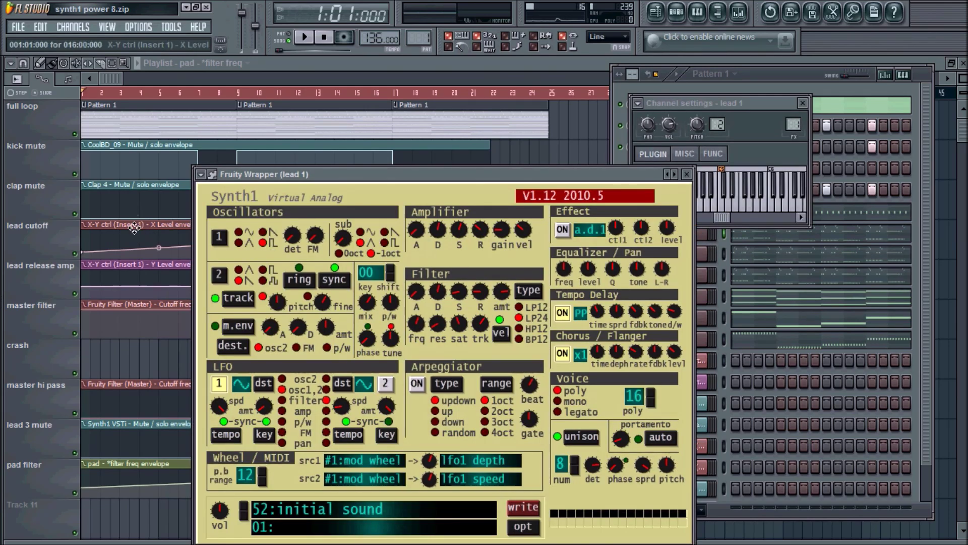
click(921, 298)
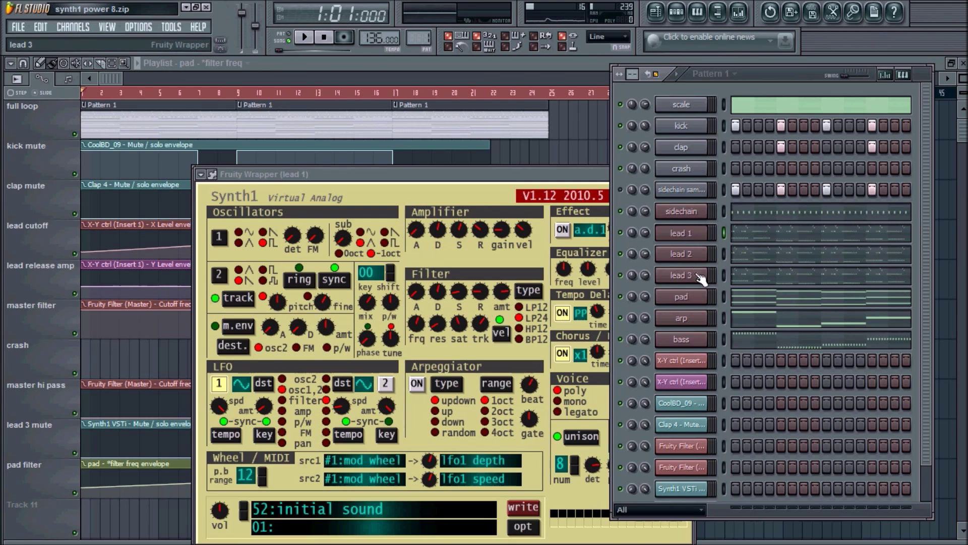
click(587, 176)
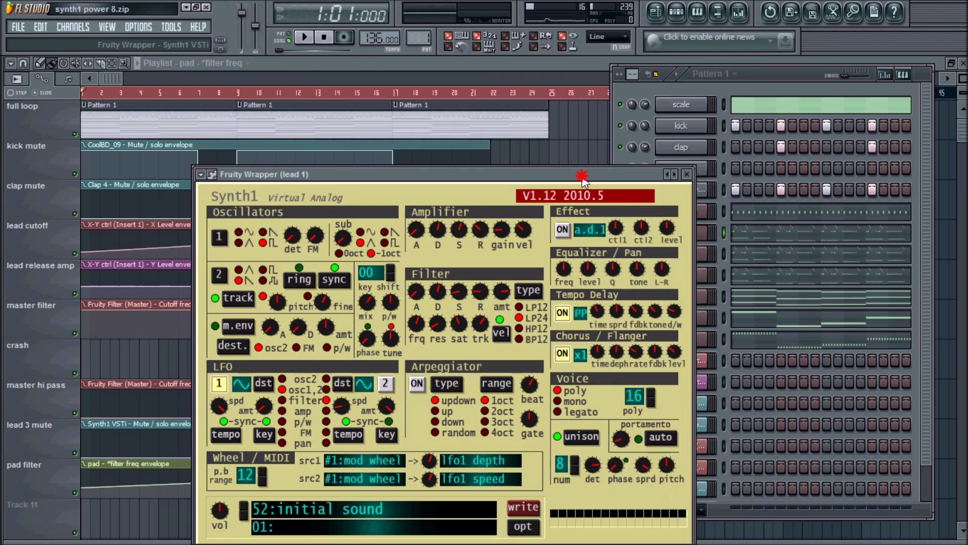
click(695, 176)
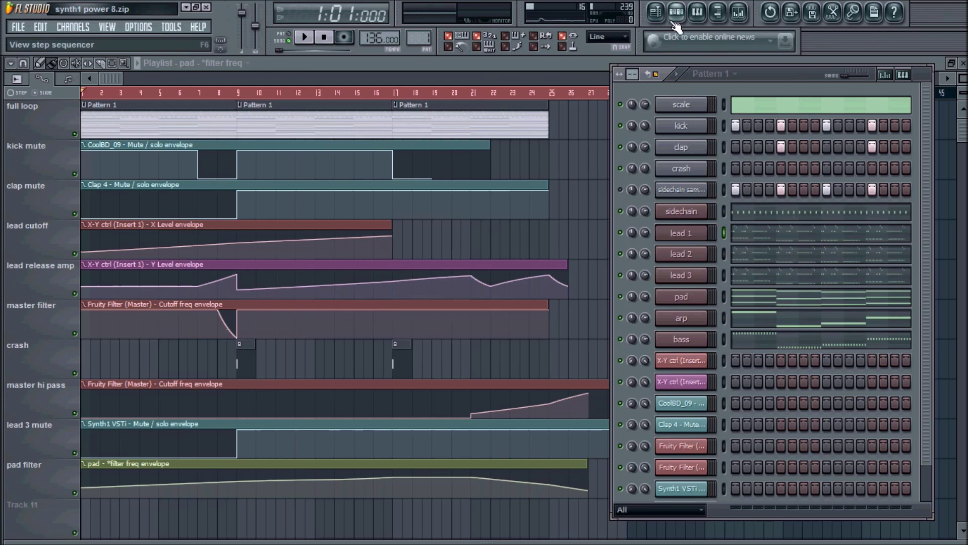
click(743, 15)
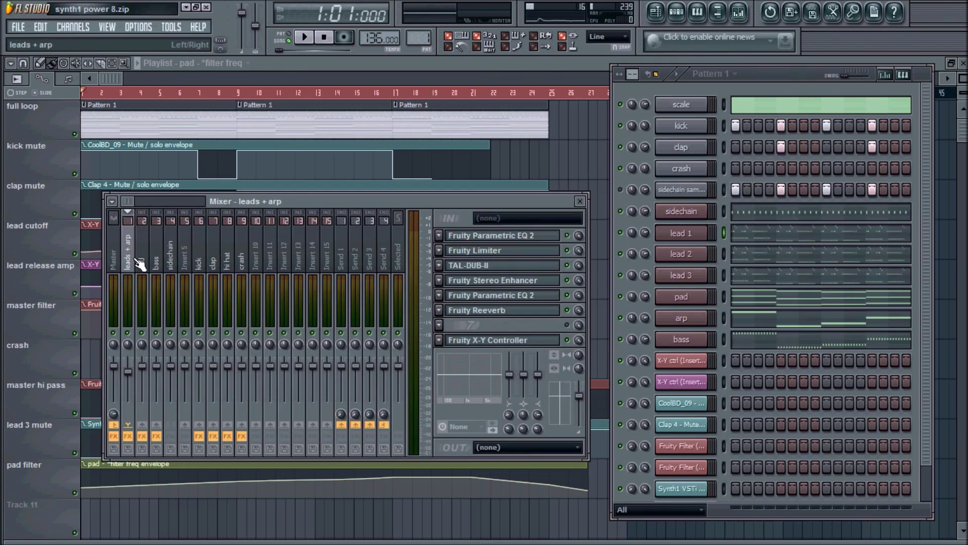
click(121, 262)
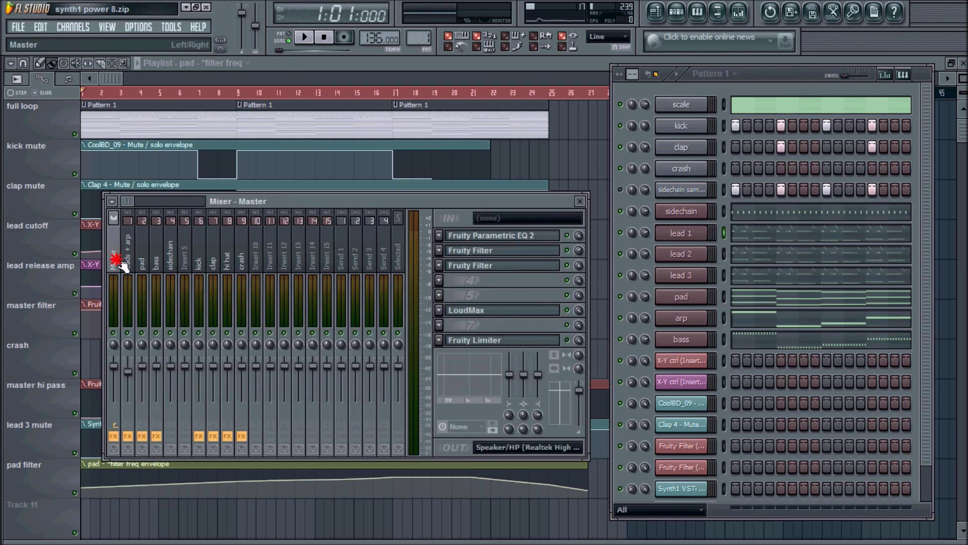
click(541, 251)
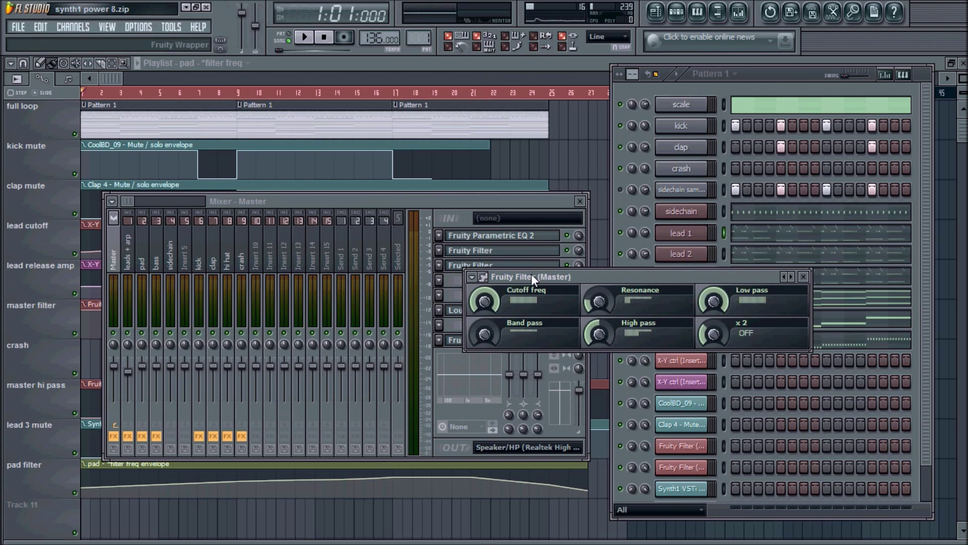
drag(534, 277, 538, 286)
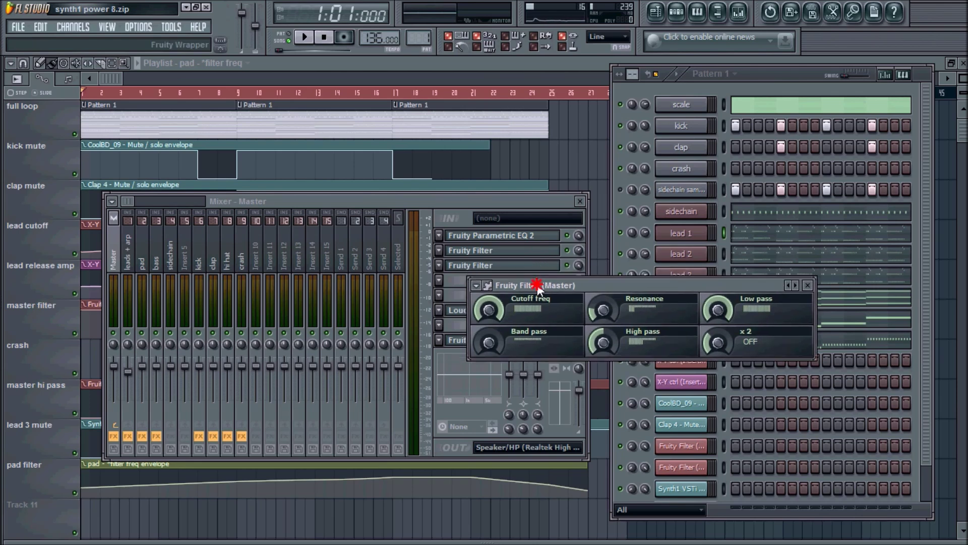
drag(538, 287, 521, 285)
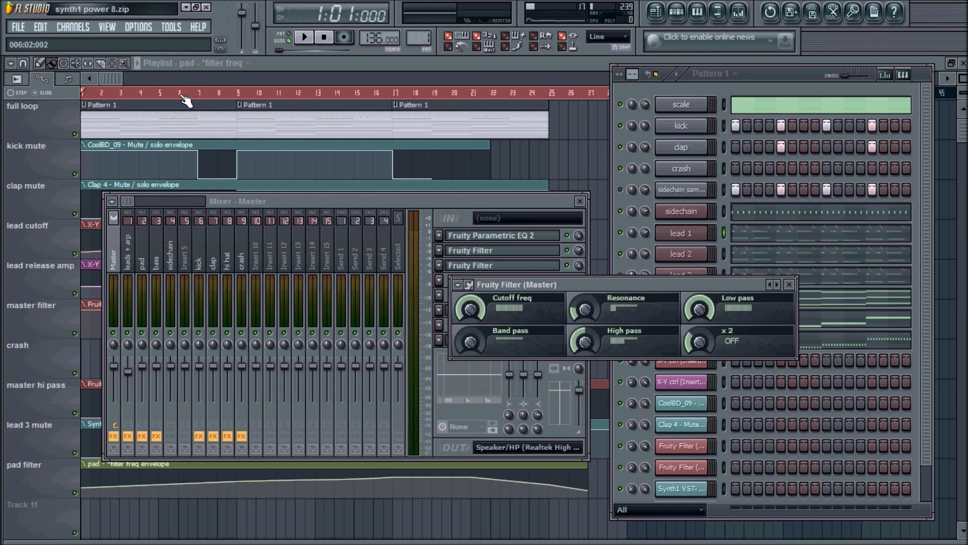
click(186, 97)
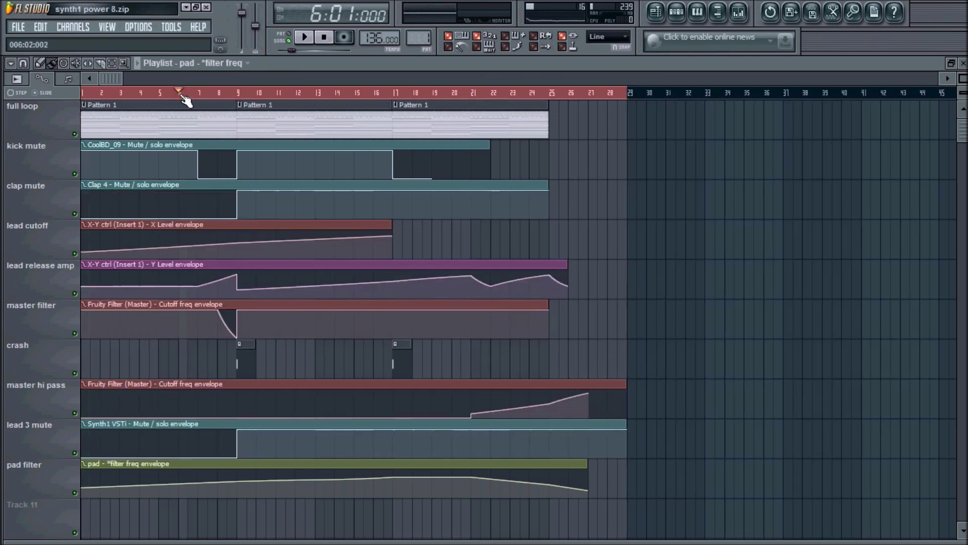
key(space)
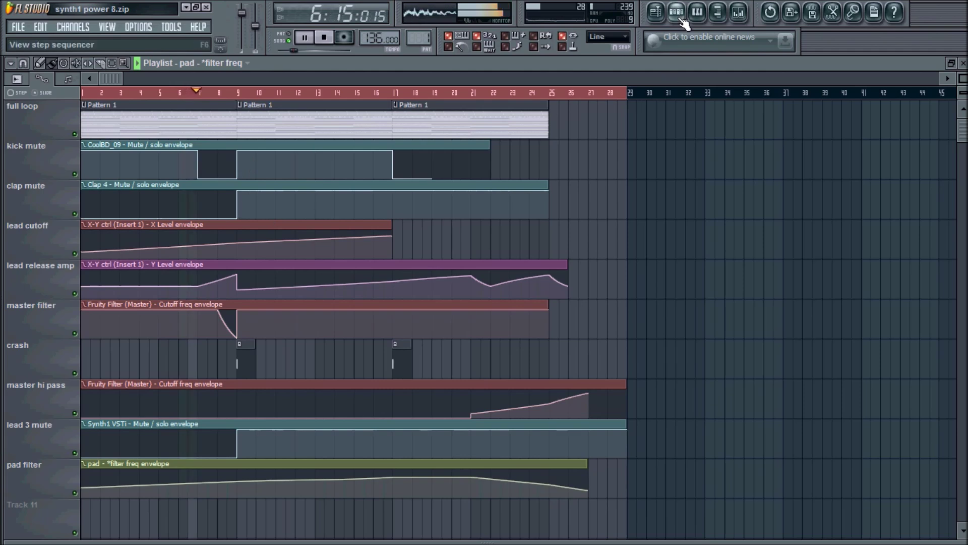
click(676, 11)
click(738, 11)
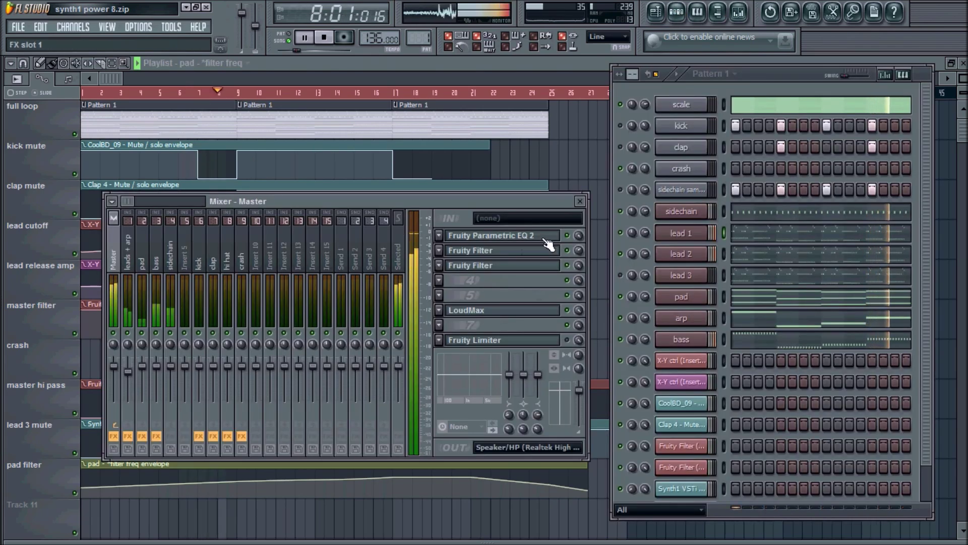
click(471, 250)
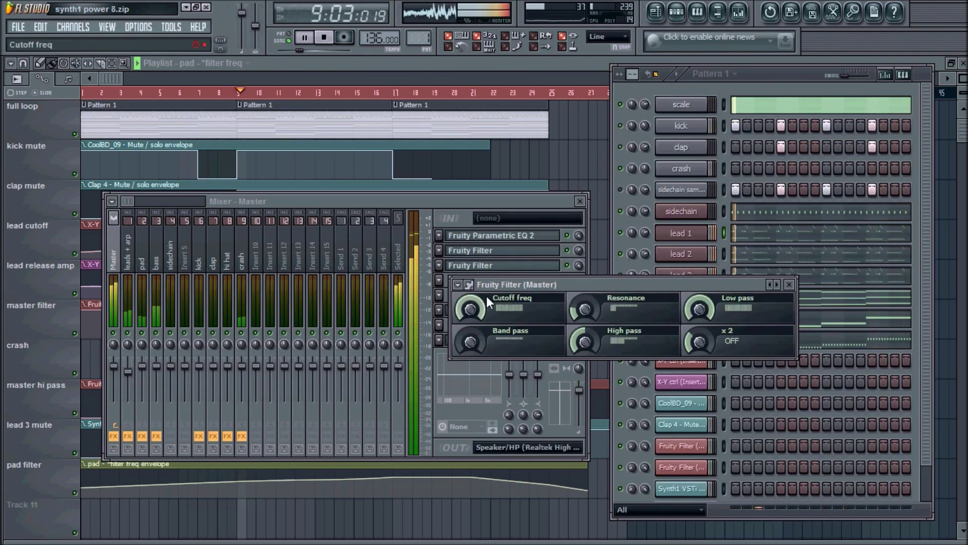
key(space)
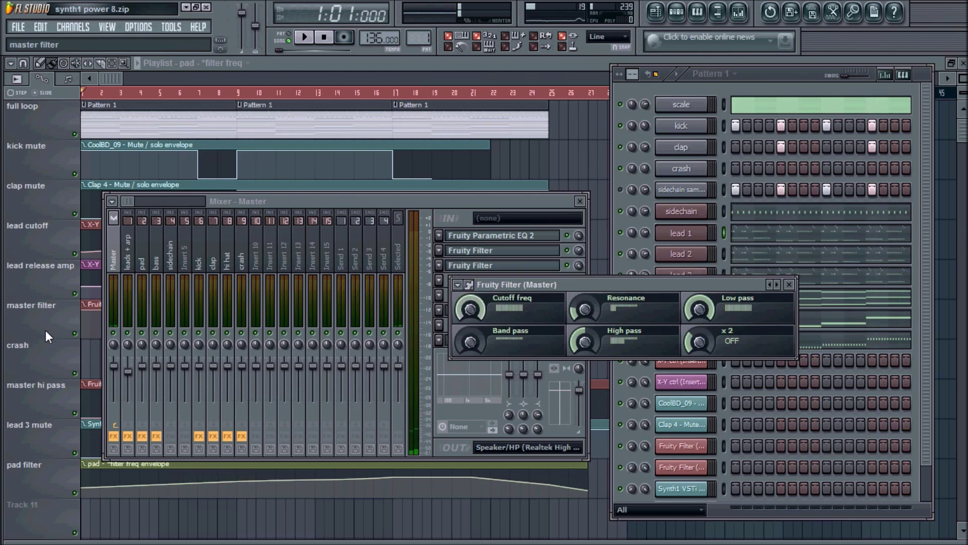
key(F5)
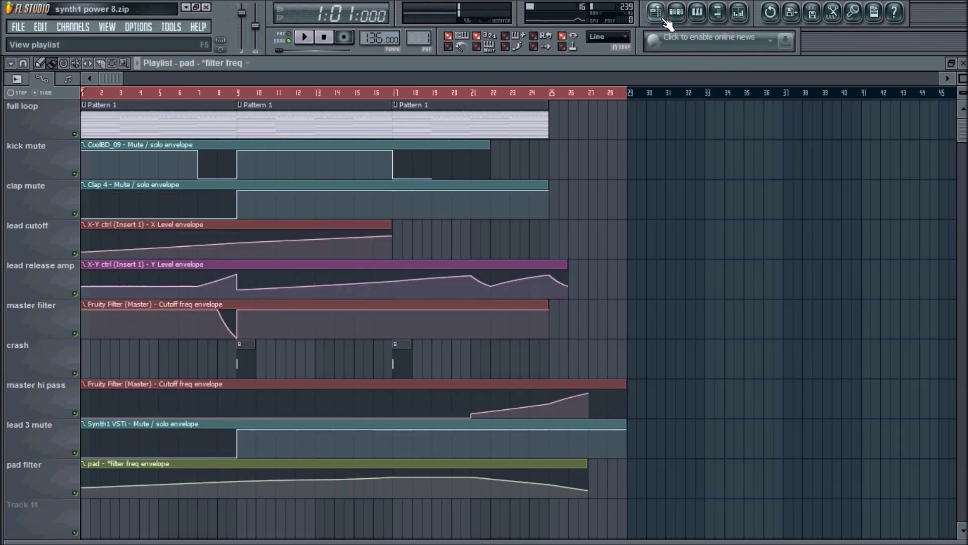
click(656, 12)
key(KP_Add)
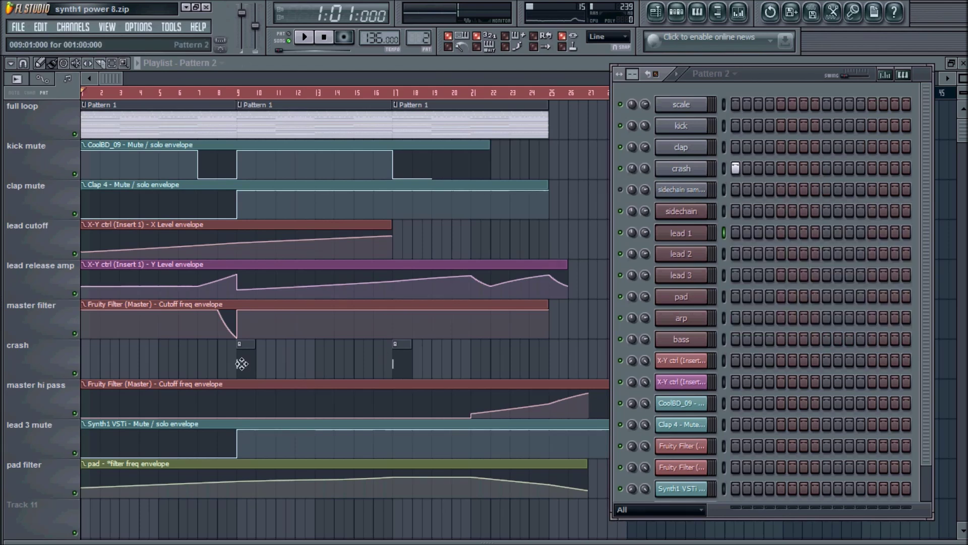
scroll(427, 40, down, 1)
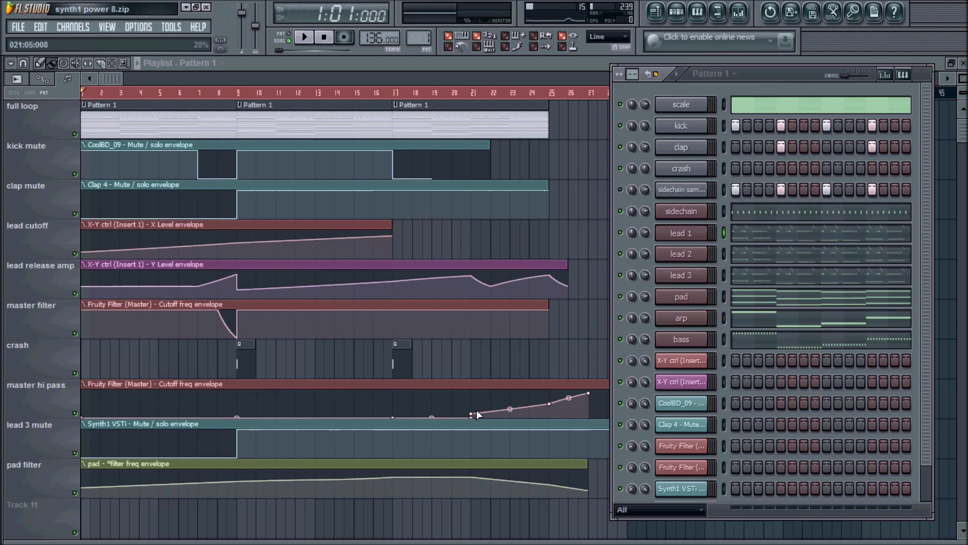
click(740, 13)
click(507, 266)
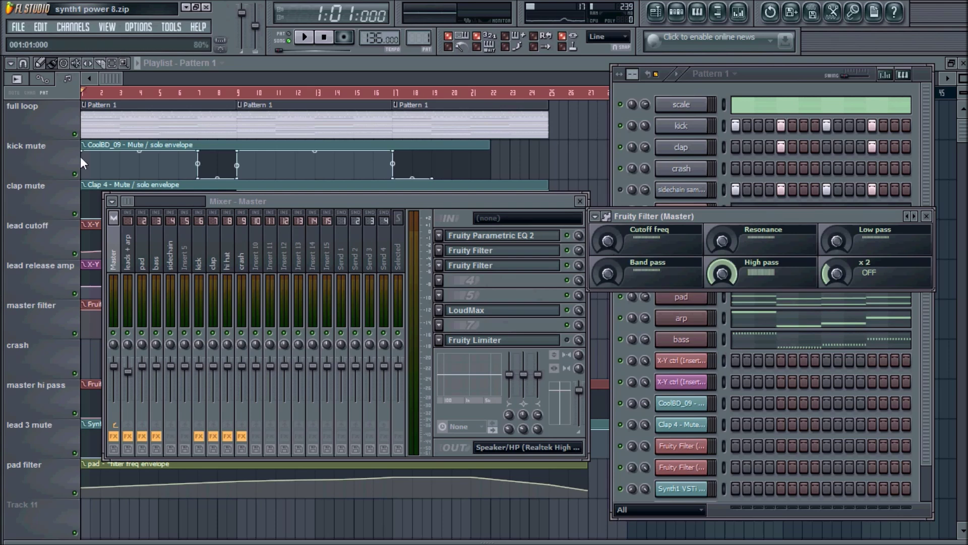
click(117, 80)
click(447, 94)
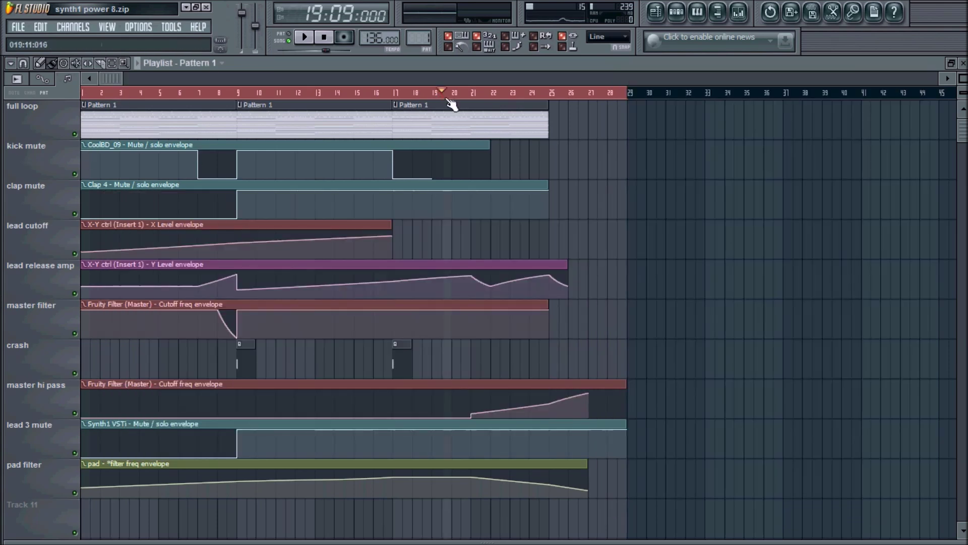
click(305, 39)
key(F9)
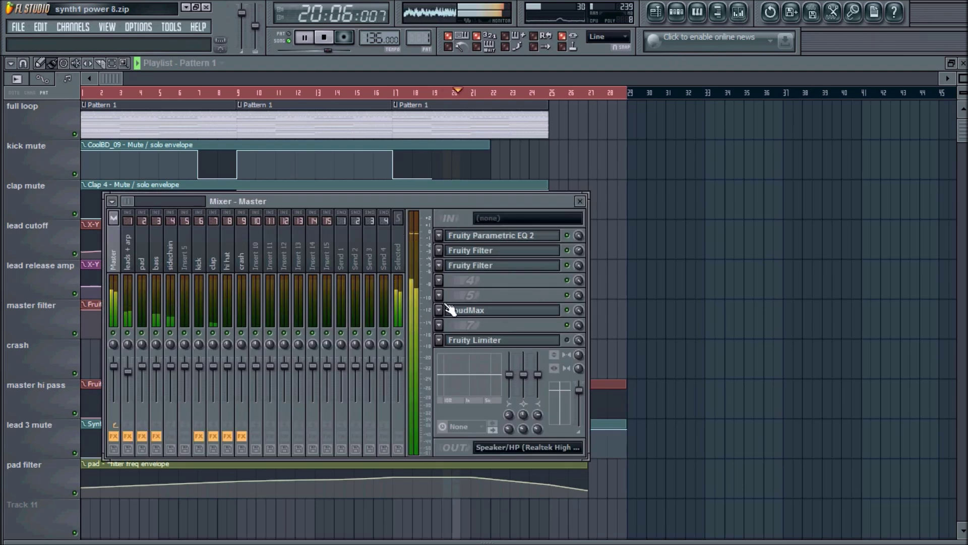
click(470, 265)
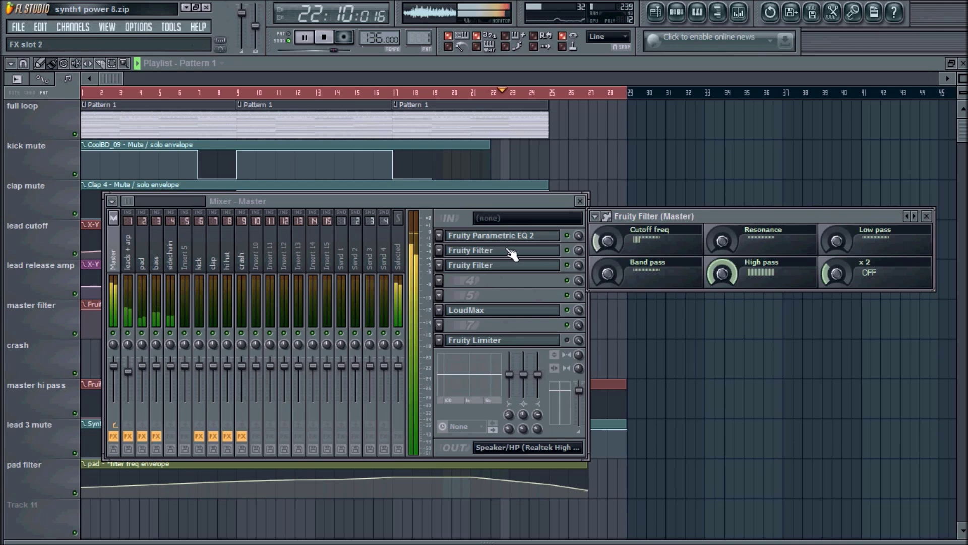
click(324, 38)
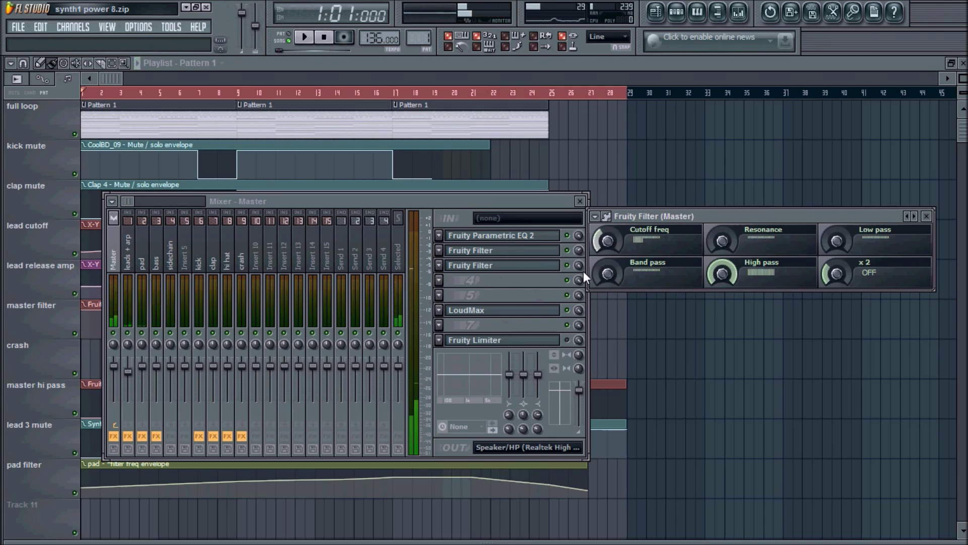
click(676, 13)
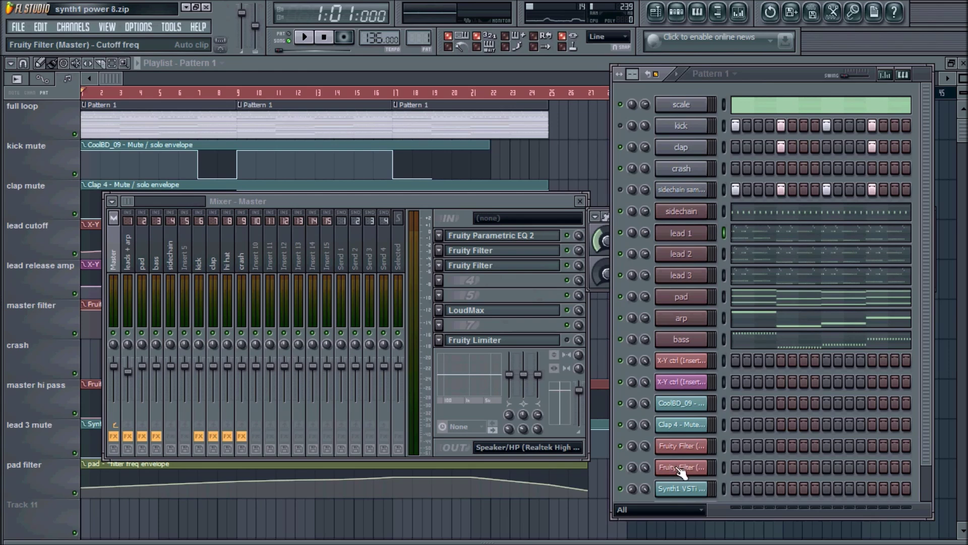
click(110, 80)
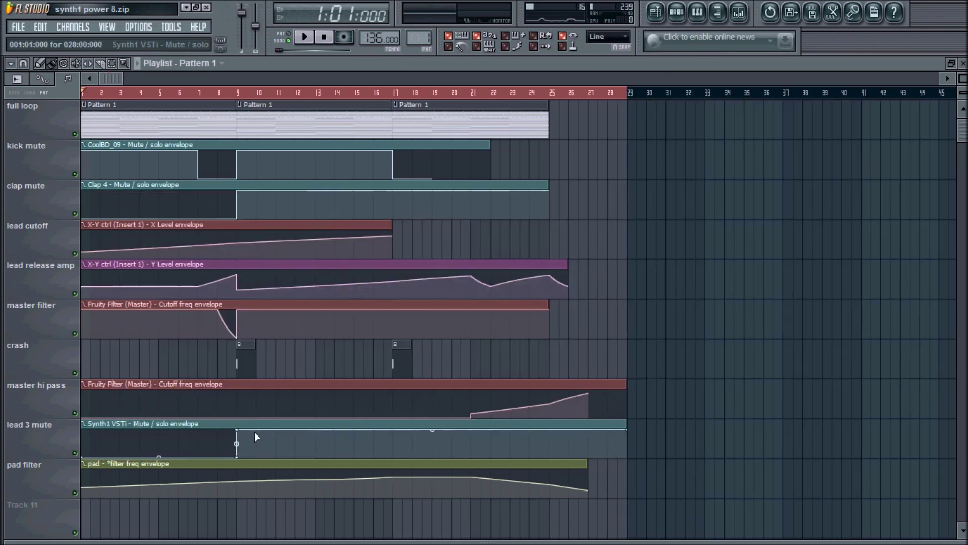
click(677, 11)
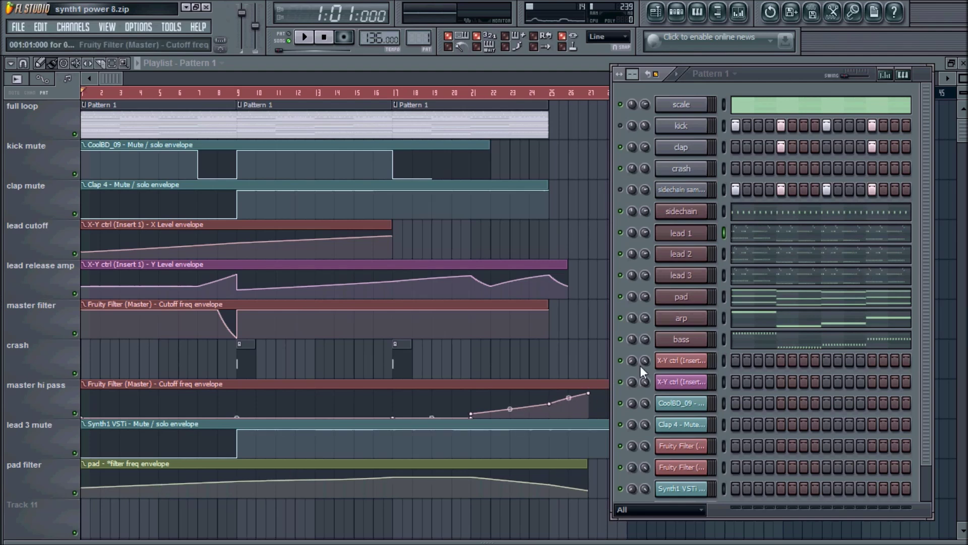
click(682, 297)
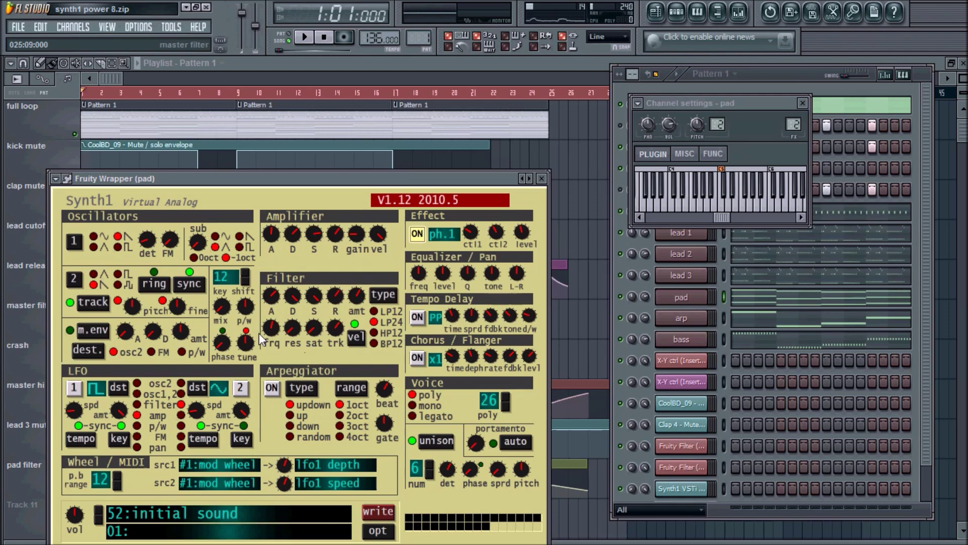
drag(328, 179, 597, 145)
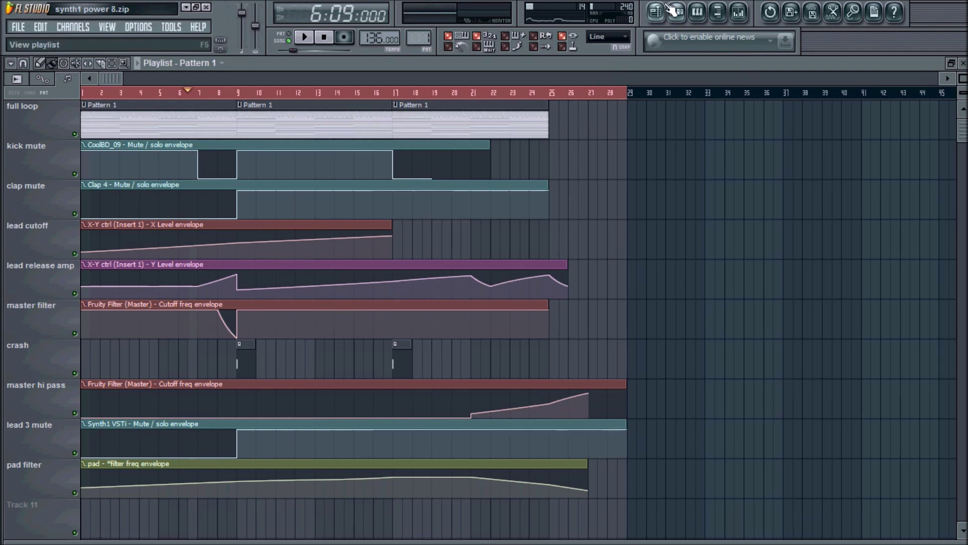
Step: Open the pad channel's Synth1 from the channel rack, then play and stop the song
click(677, 12)
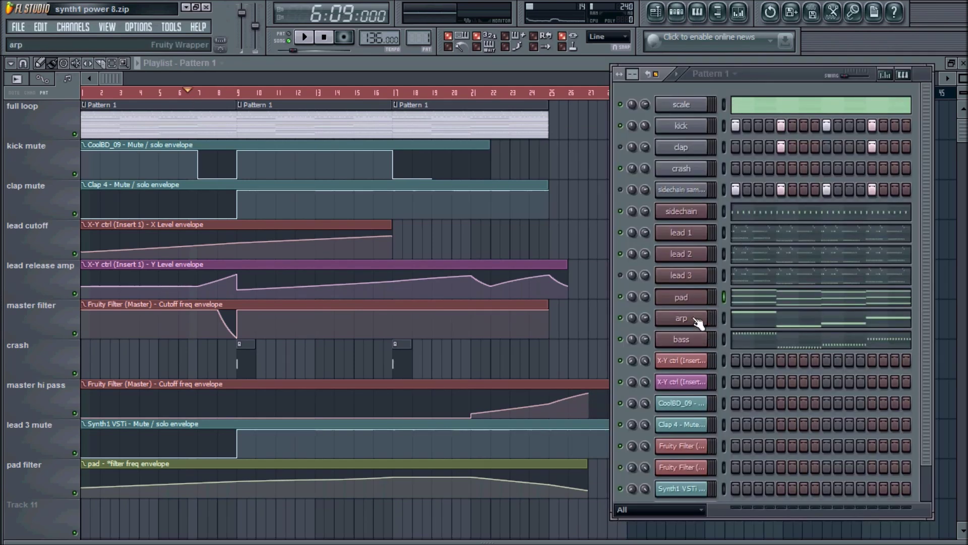
click(681, 296)
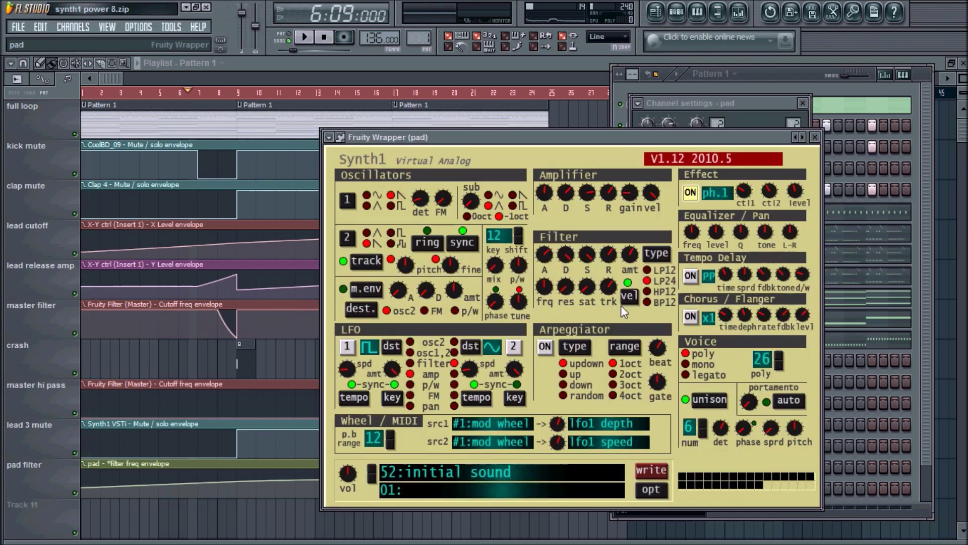
key(space)
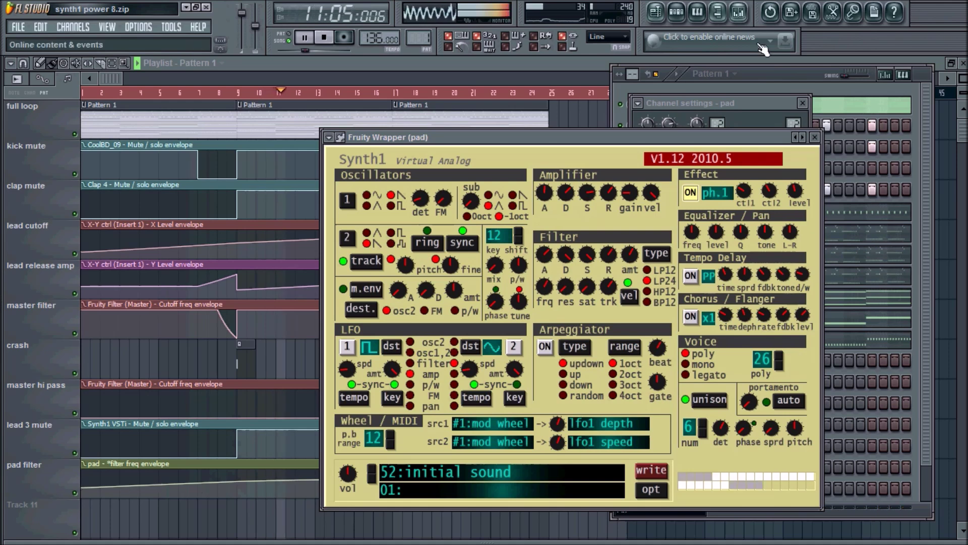
click(729, 75)
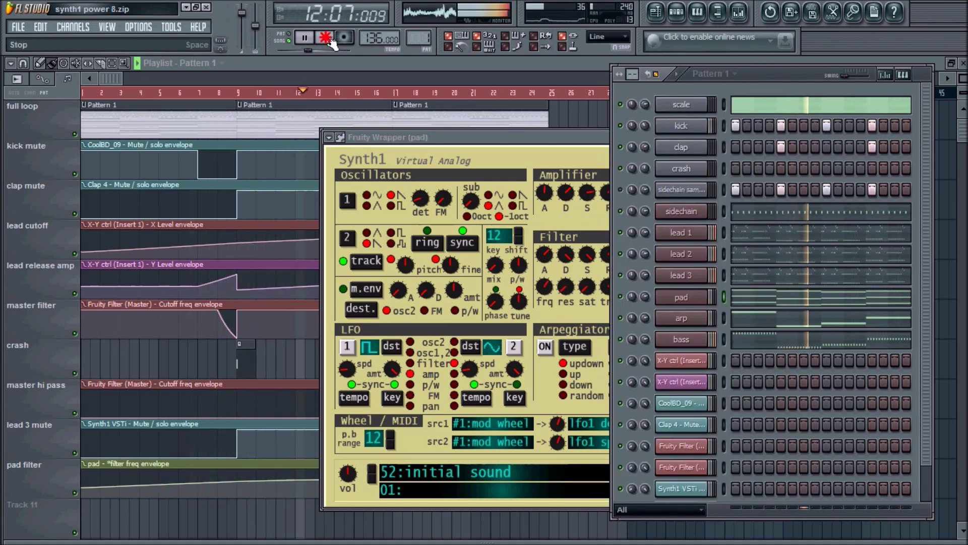
key(space)
drag(925, 427, 930, 446)
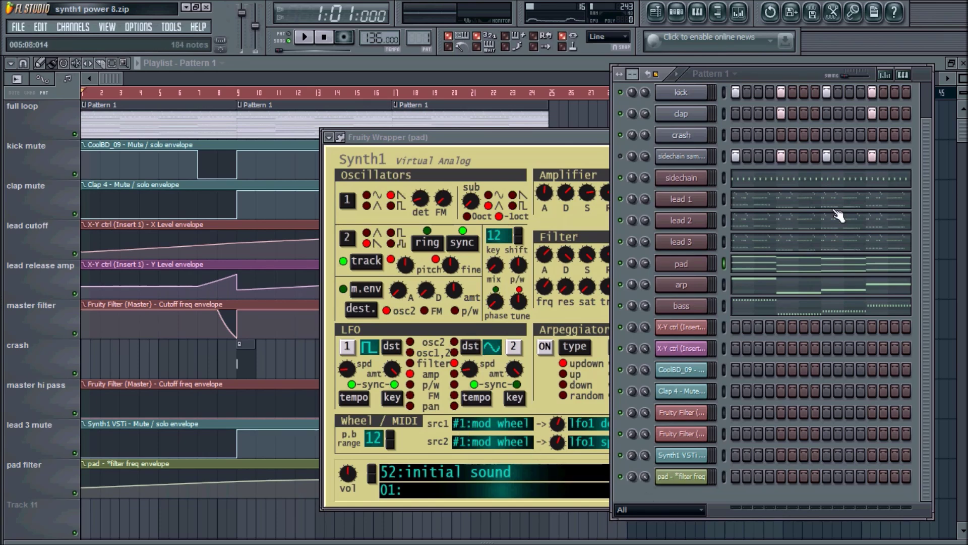
scroll(927, 235, up, 1)
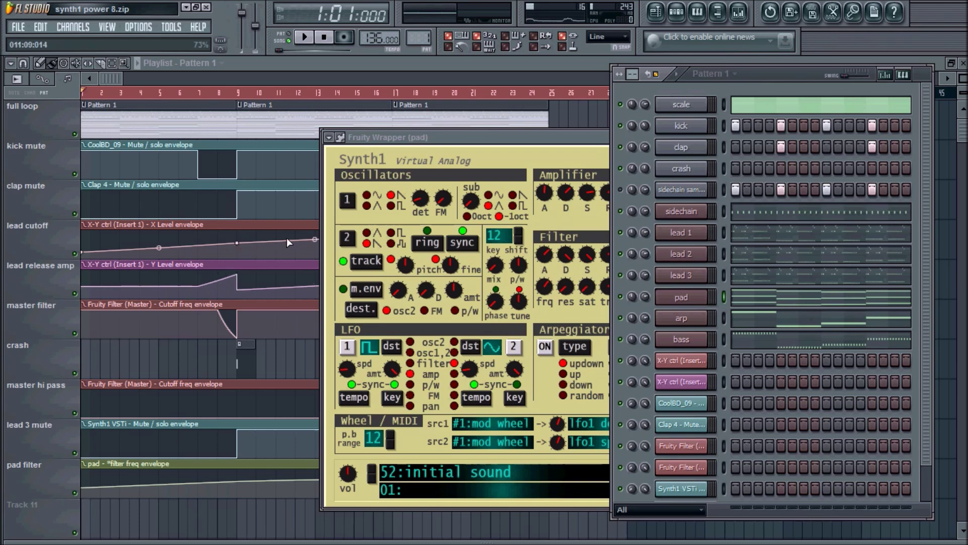
Step: Show the Master track's effects chain in the mixer and open its LoudMax plugin
click(740, 11)
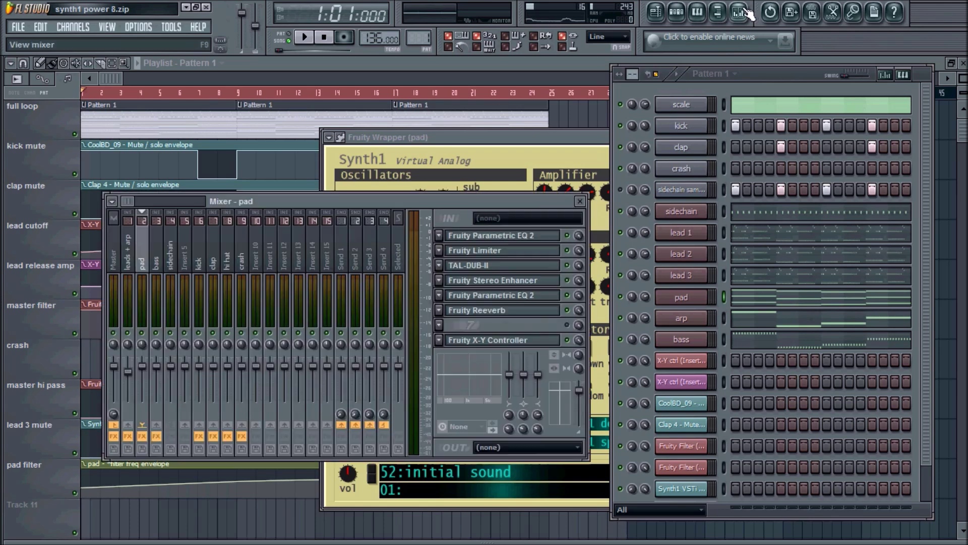
click(116, 264)
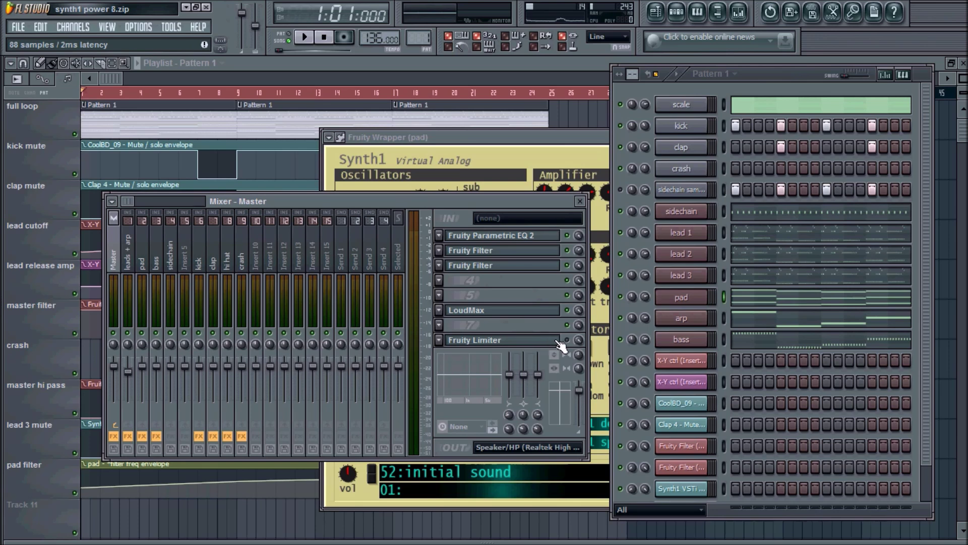
click(531, 315)
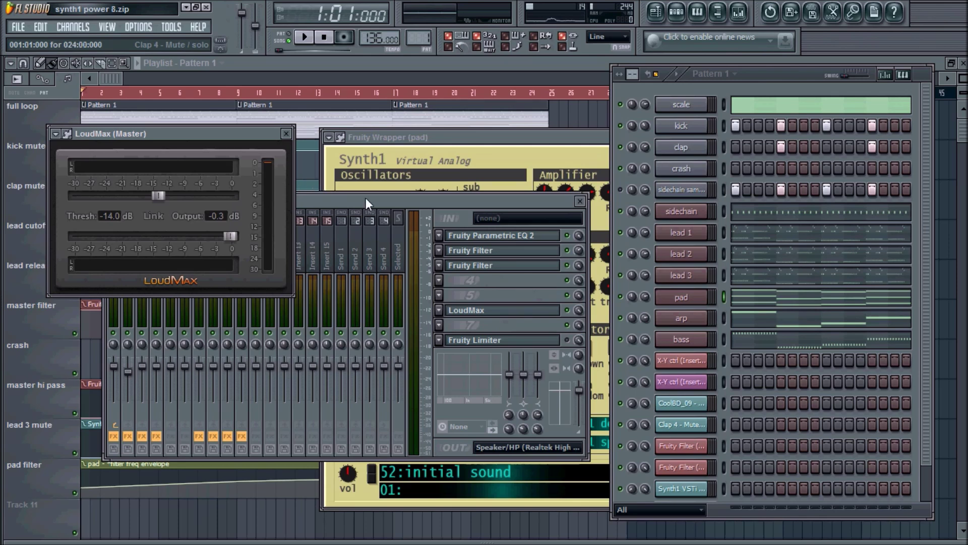
Step: Bring the mixer back in front of the master LoudMax window
click(496, 238)
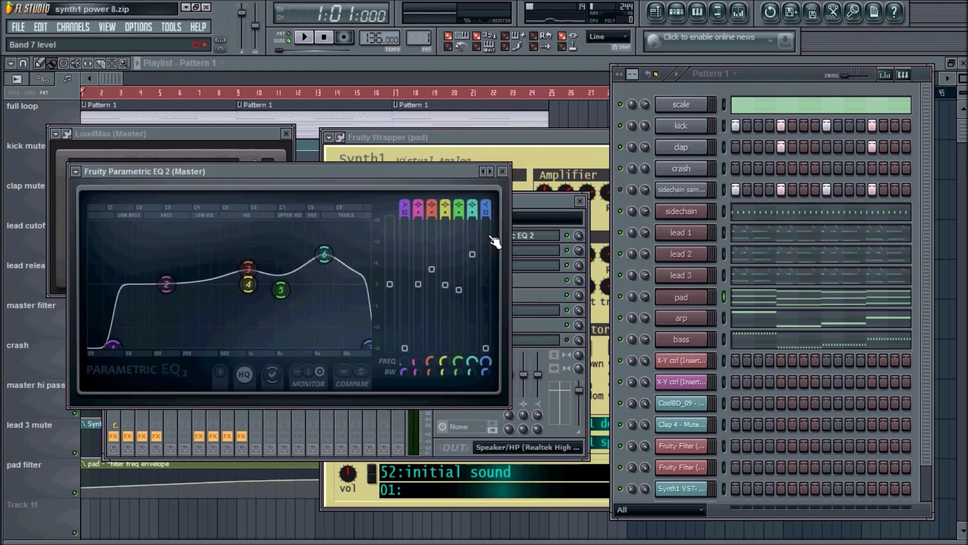
mouse_move(324, 255)
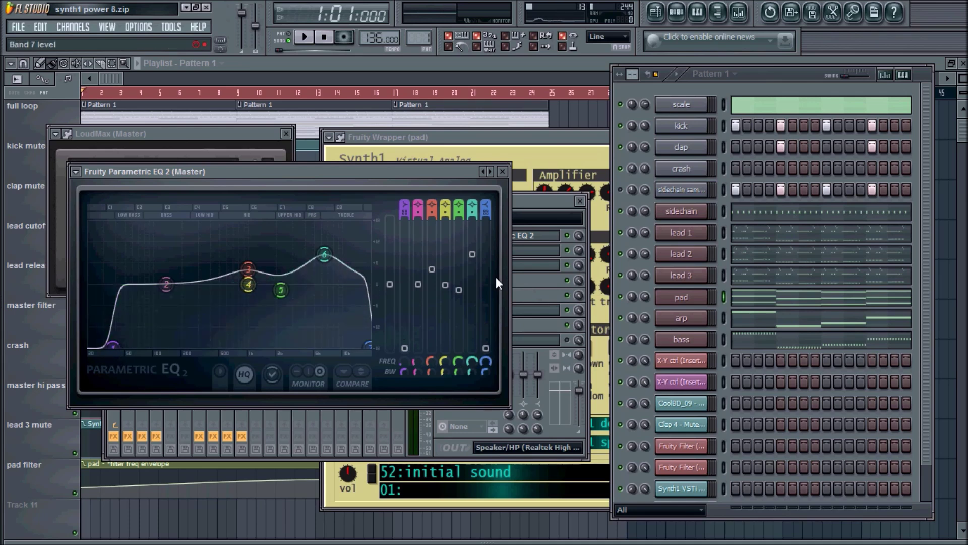
Step: Check the master Parametric EQ 2's band 2 and band 3 settings, then switch to Firefox
click(536, 200)
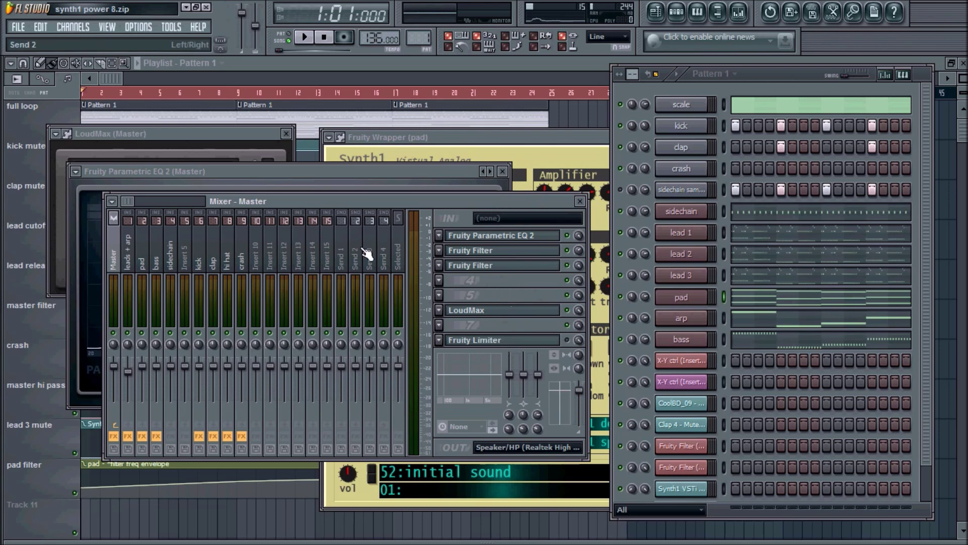
click(375, 175)
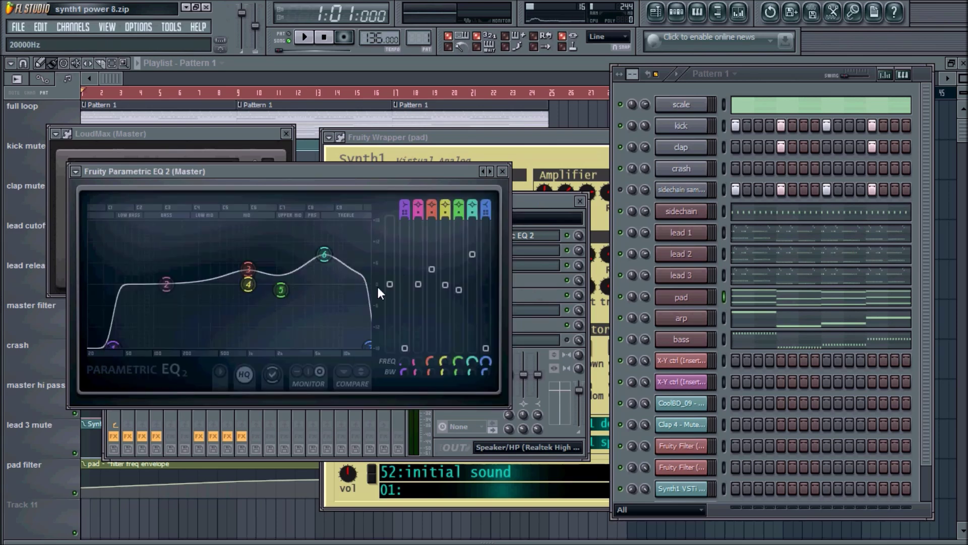
drag(166, 285, 166, 285)
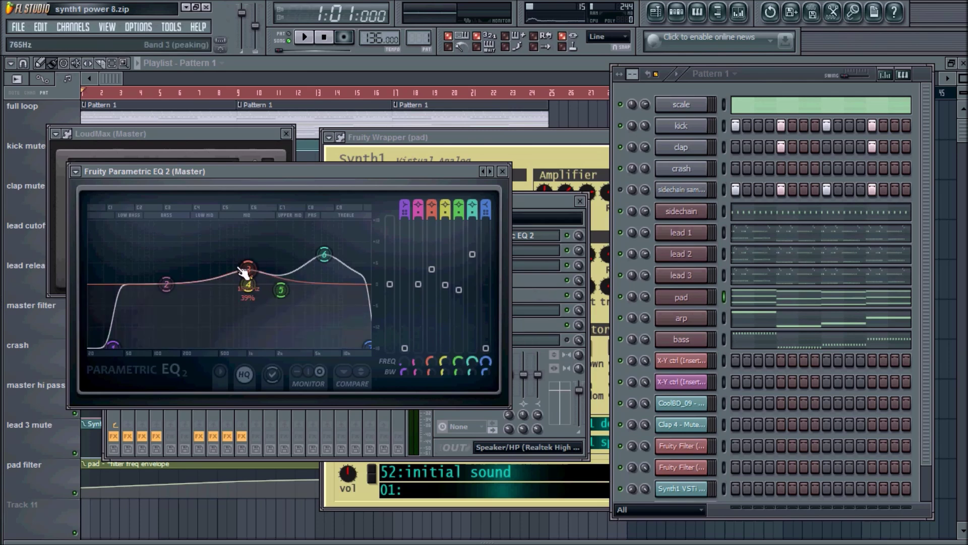
drag(248, 269, 252, 273)
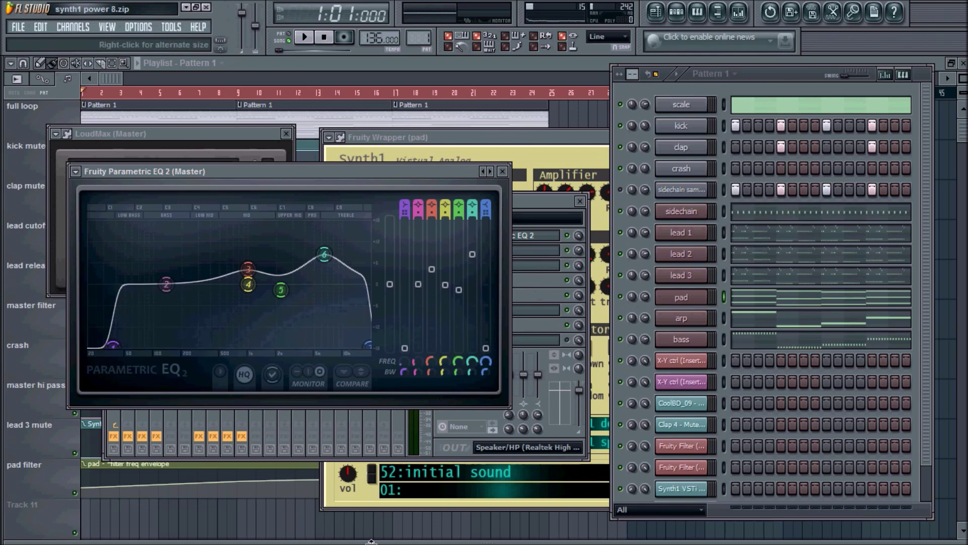
key(alt+Tab)
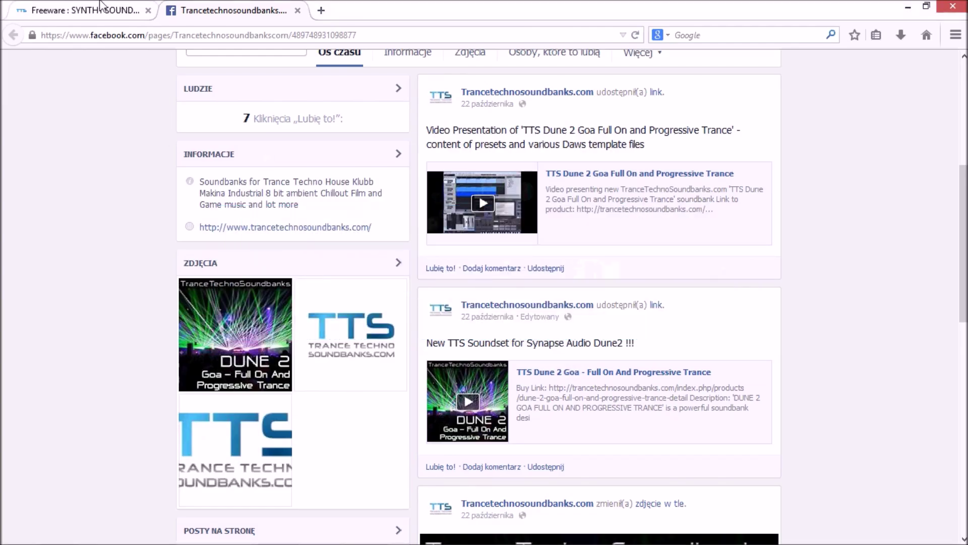
Step: Visit the Freeware: SYNTH1 page, then the PRODUCTS page, then return to FL Studio
click(91, 10)
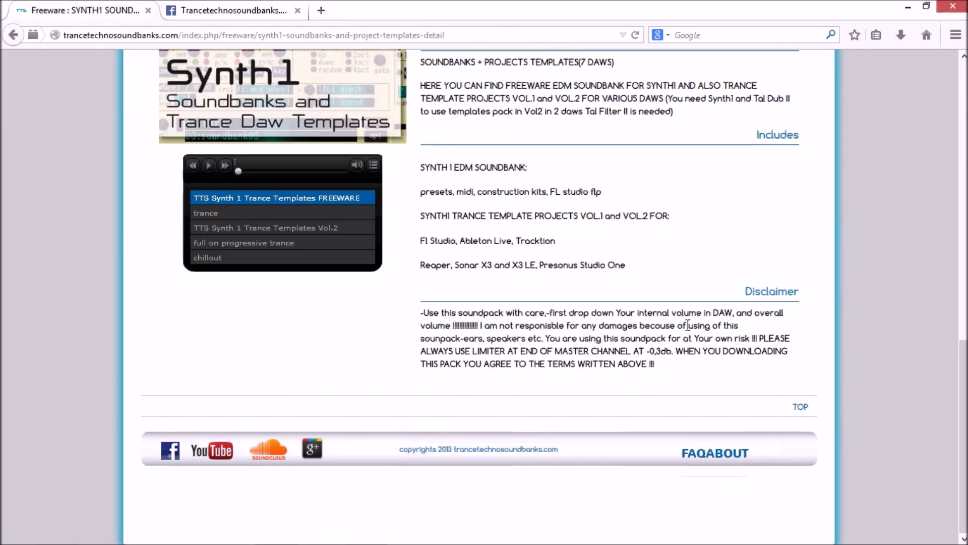
drag(962, 439, 950, 200)
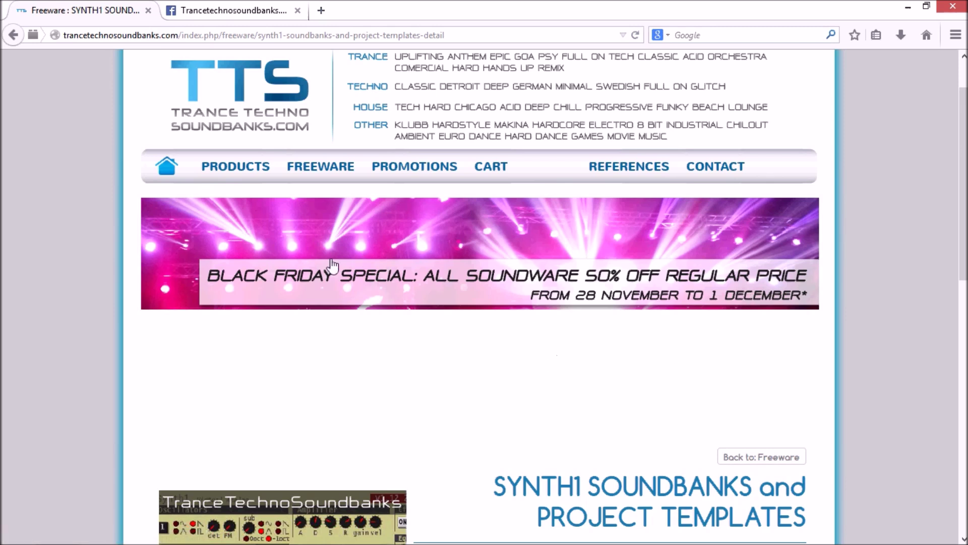
click(255, 174)
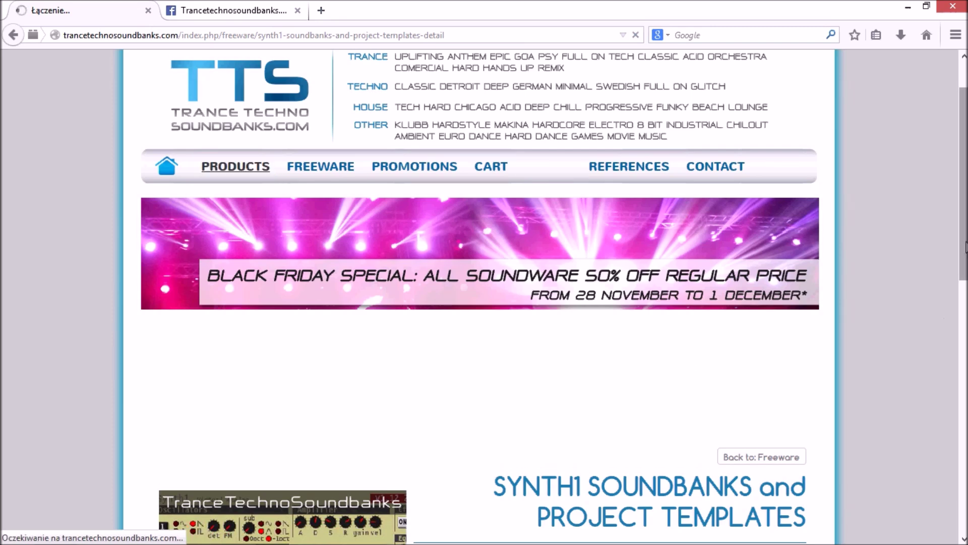
drag(962, 244, 961, 344)
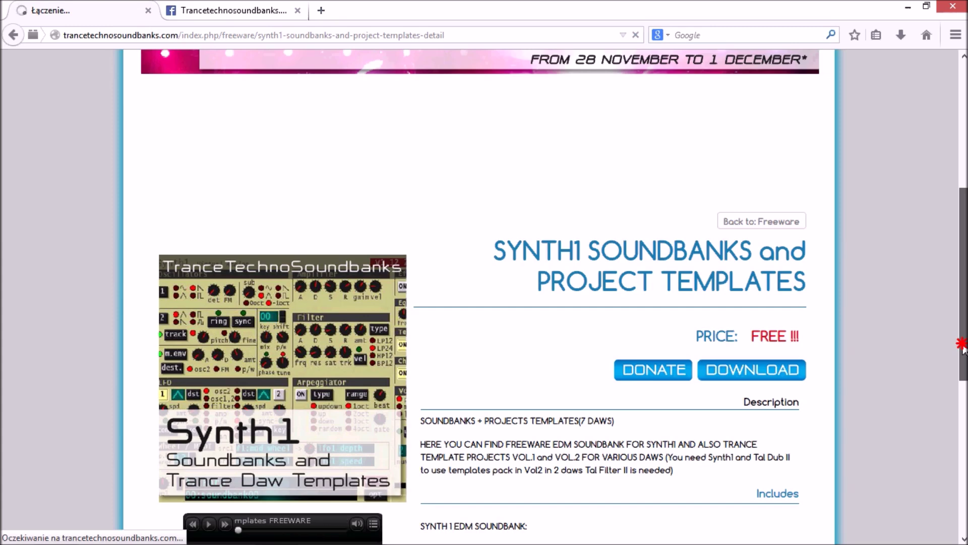
drag(963, 344, 963, 243)
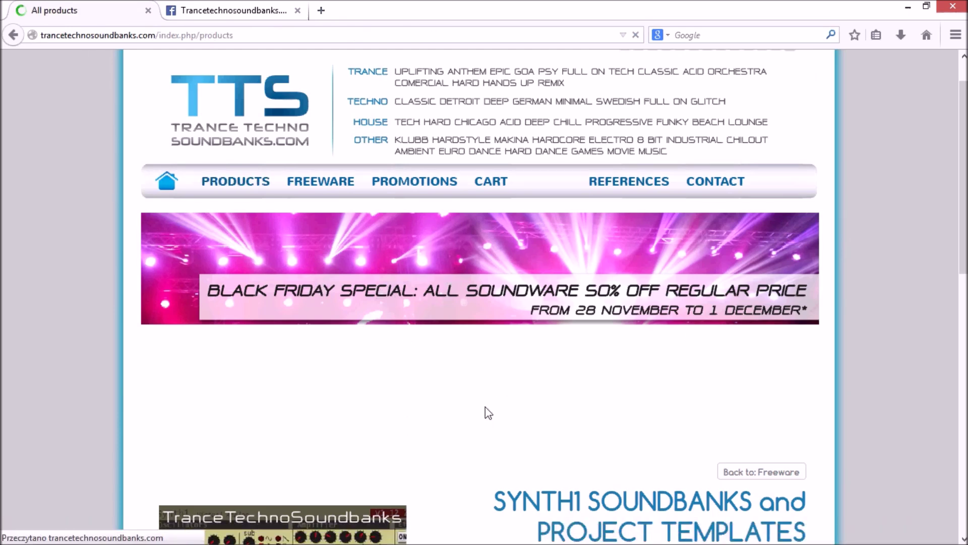
key(alt+Tab)
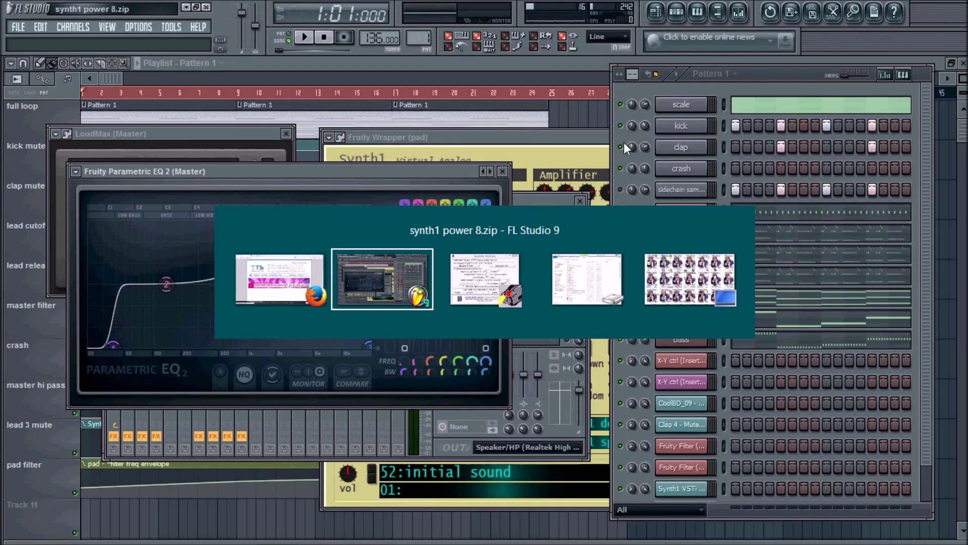
Step: Bring FL Studio back with the synth1 power 8 playlist filling the screen
click(119, 77)
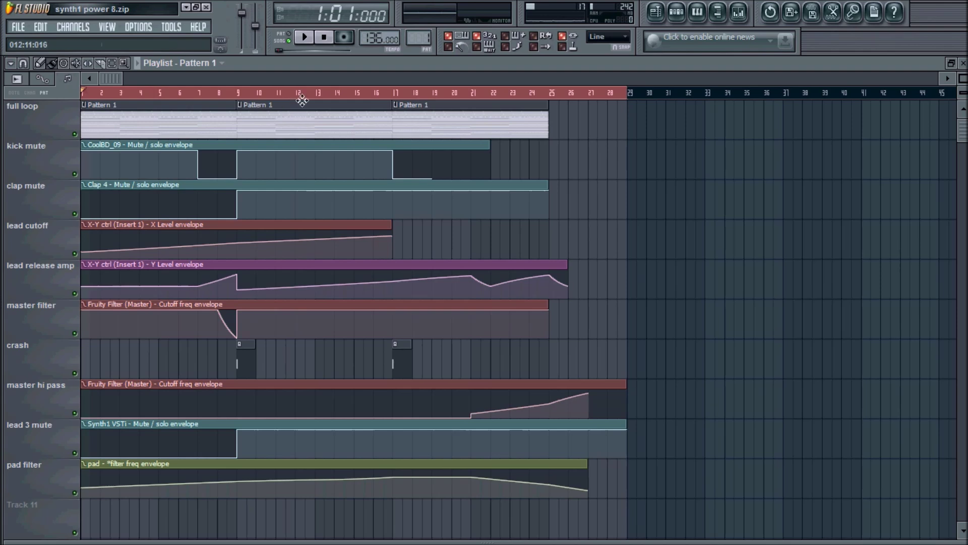